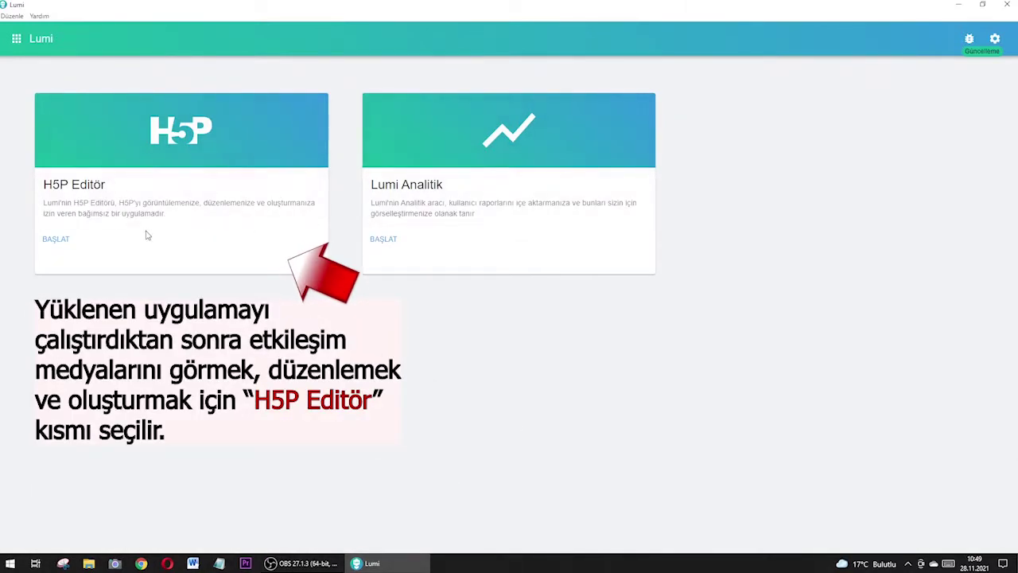
Create a new H5P file in the H5P Editör with the Etkileşimli Video (Interactive Video) content type and dismiss the introductory tour
left_click(81, 203)
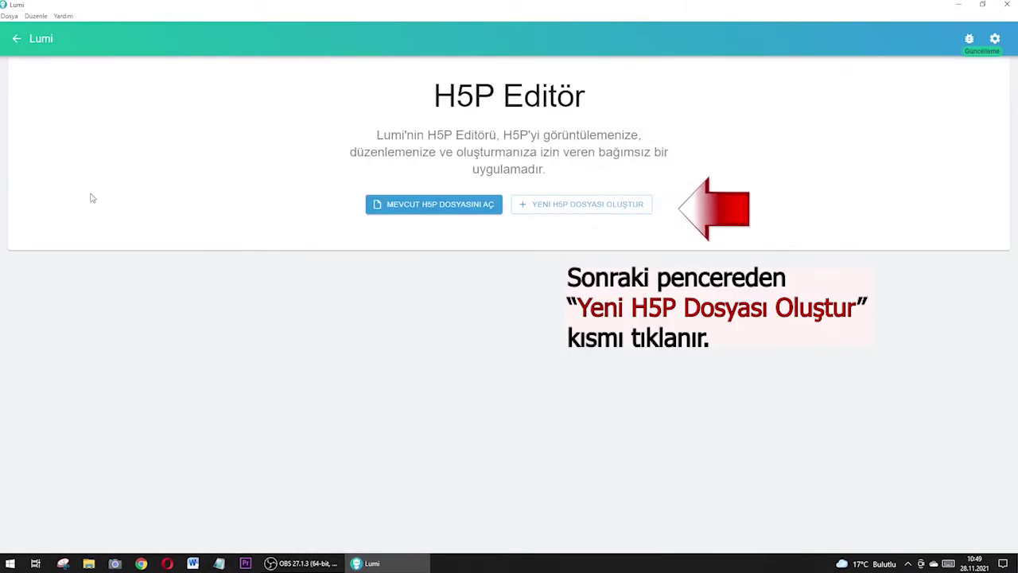
left_click(576, 209)
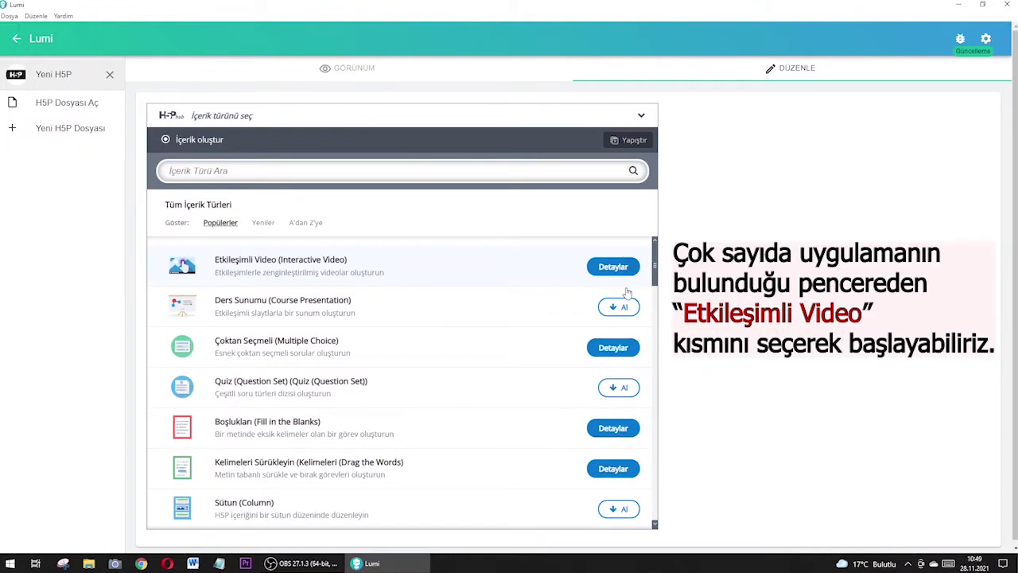
scroll(625, 294, "down", 8)
scroll(625, 296, "up", 5)
scroll(625, 296, "up", 4)
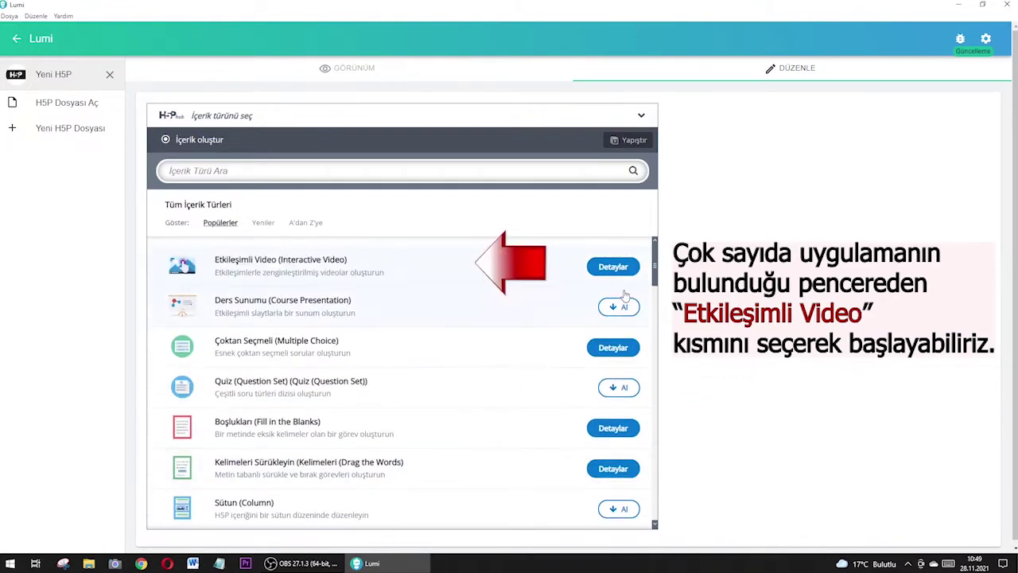
left_click(482, 264)
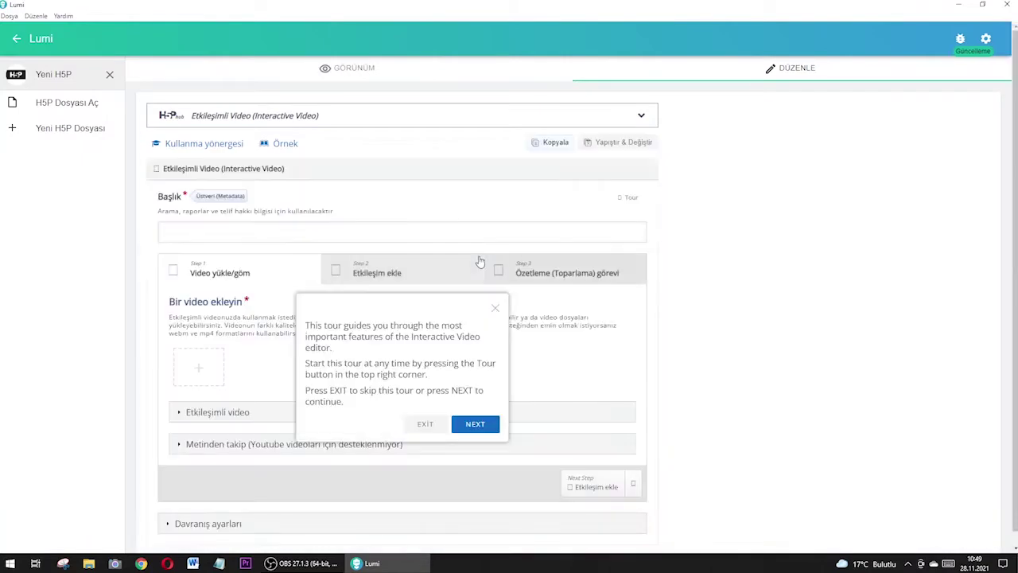
left_click(498, 308)
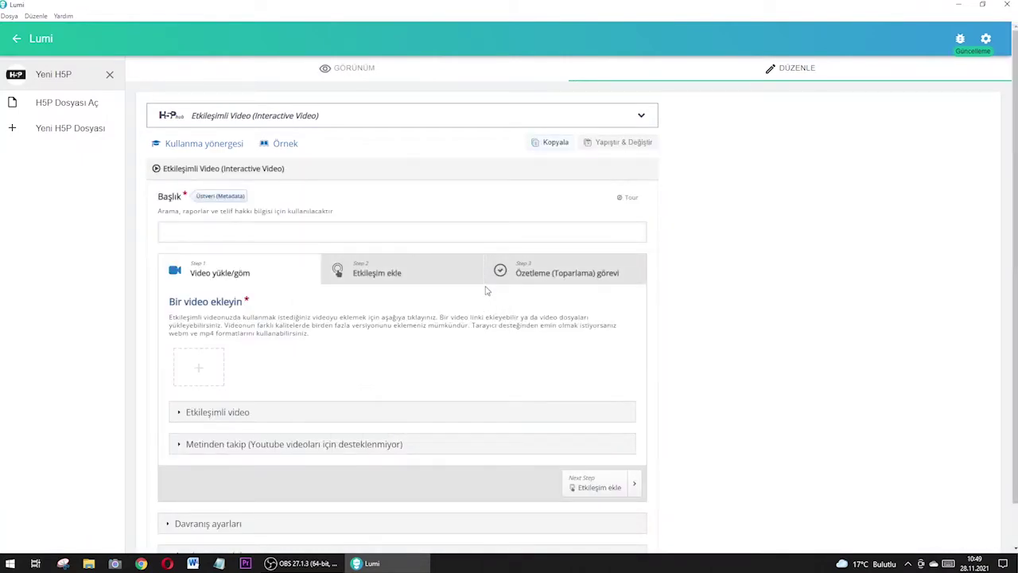
Upload an mp4 video file from the computer as the source of the interactive video
scroll(486, 291, "down", 1)
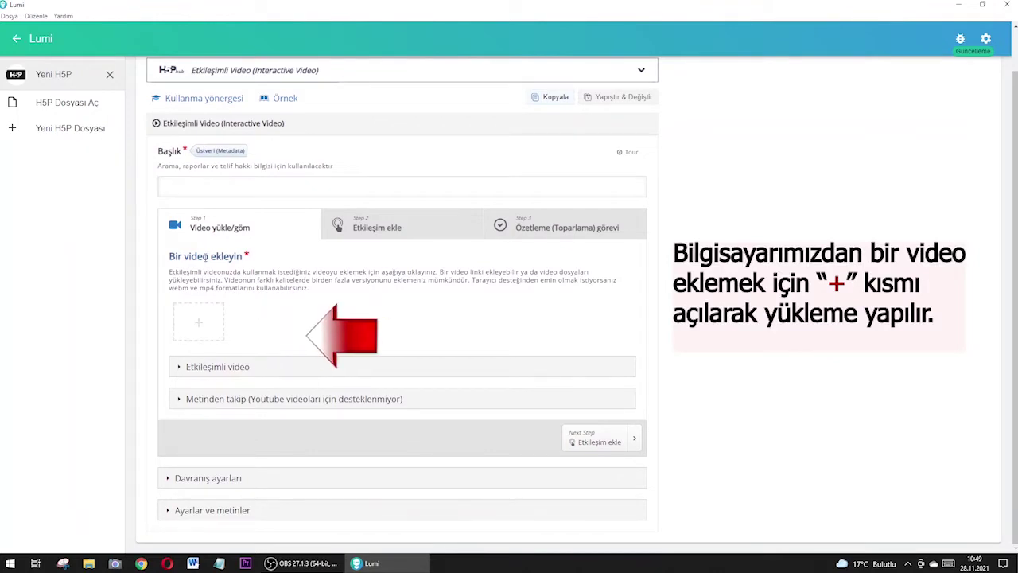
scroll(206, 365, "up", 1)
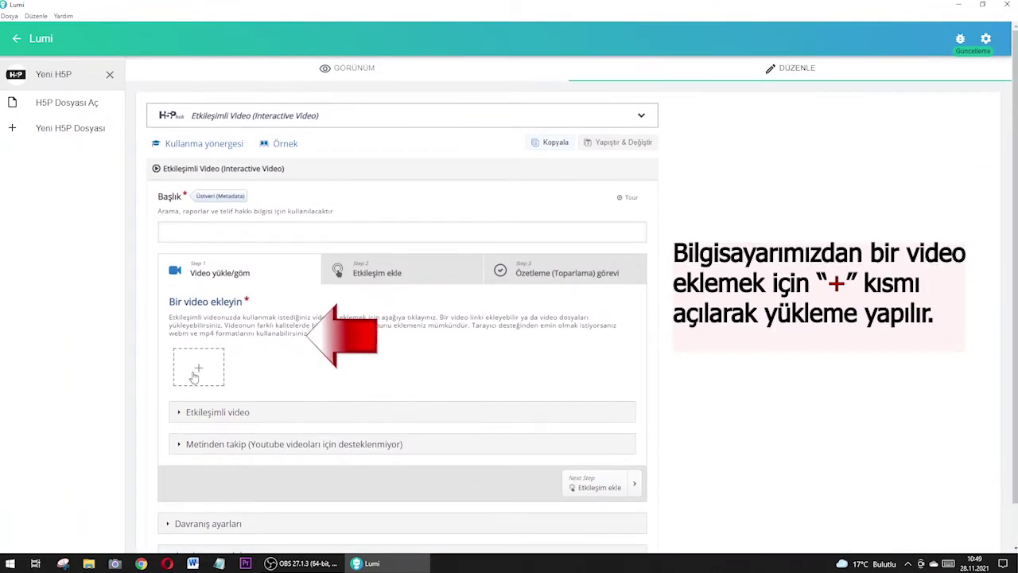
left_click(215, 363)
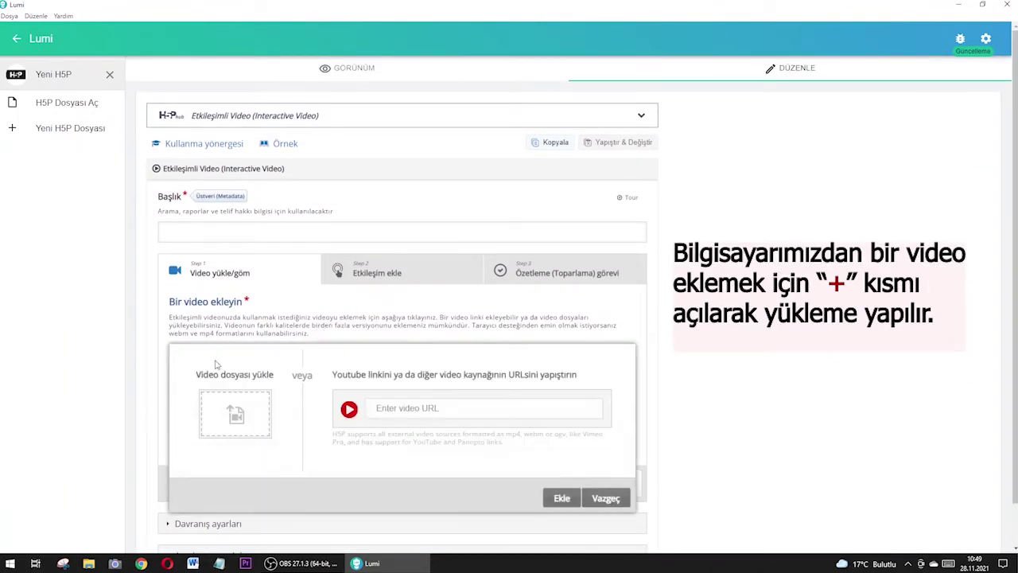
left_click(239, 417)
double_click(412, 103)
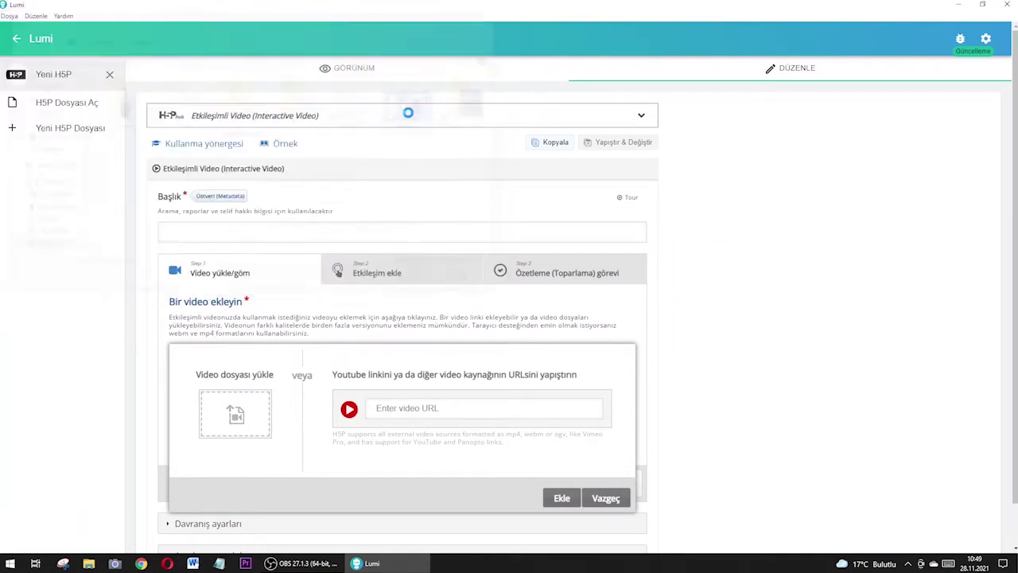
scroll(351, 327, "down", 1)
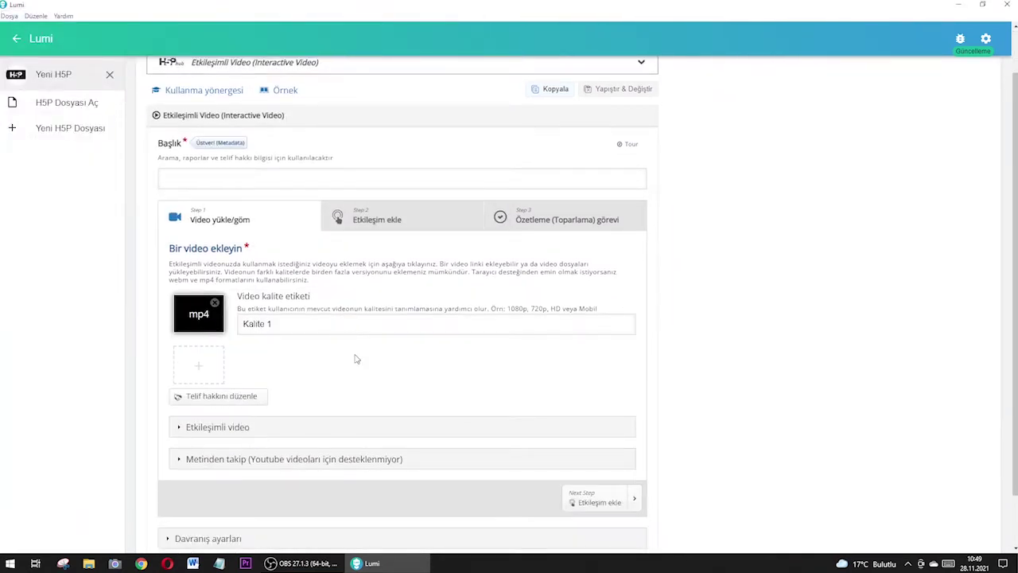
Examine the options under Davranış ayarları and Ayarlar ve metinler for the interactive video
scroll(351, 353, "down", 1)
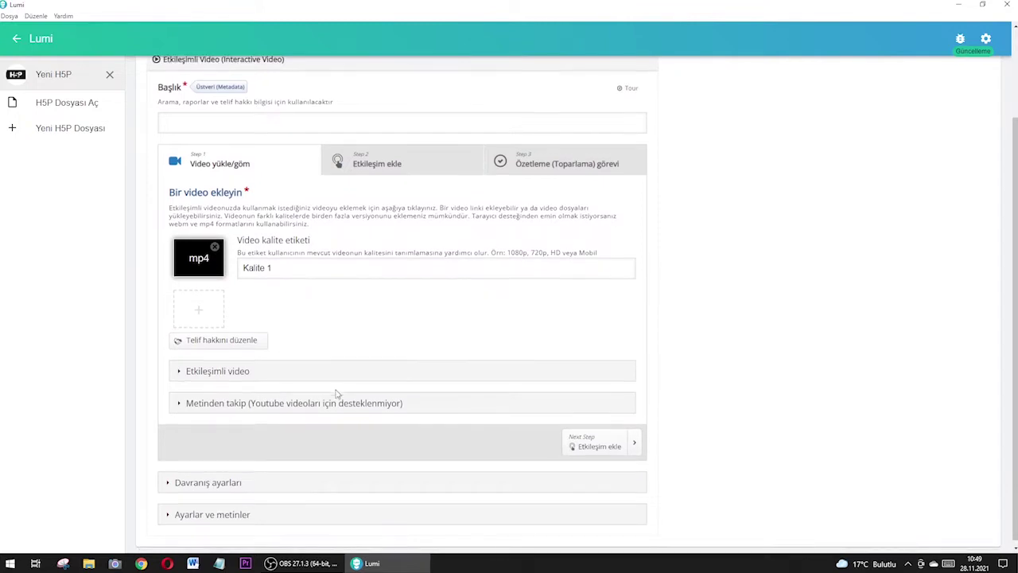
left_click(354, 480)
scroll(352, 397, "down", 3)
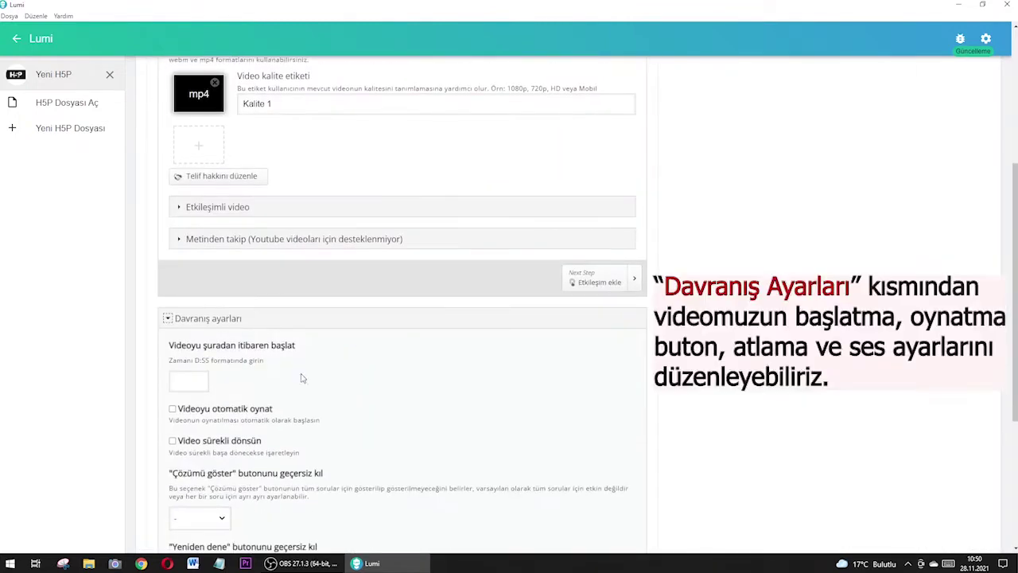
scroll(224, 381, "down", 2)
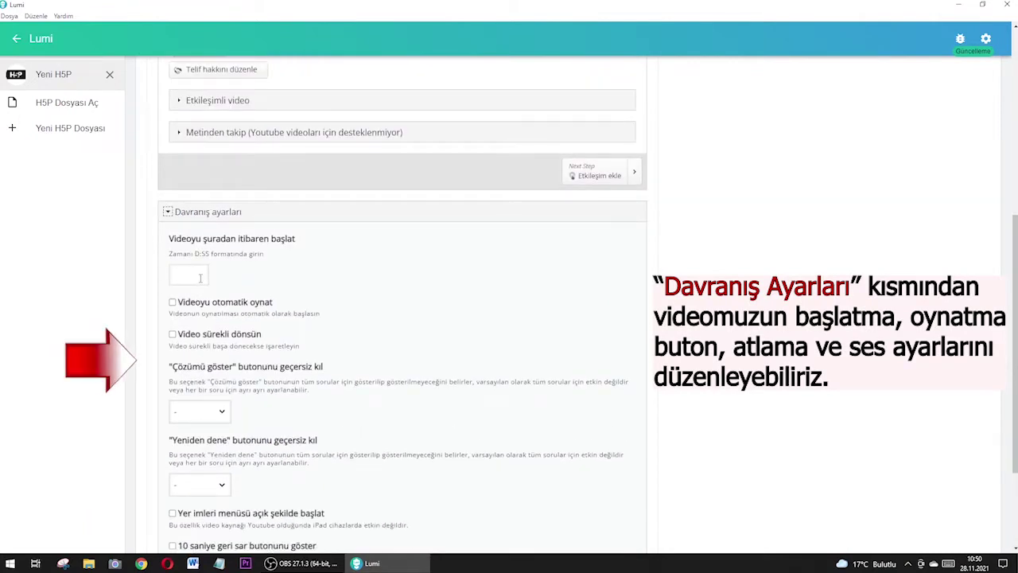
scroll(239, 238, "down", 2)
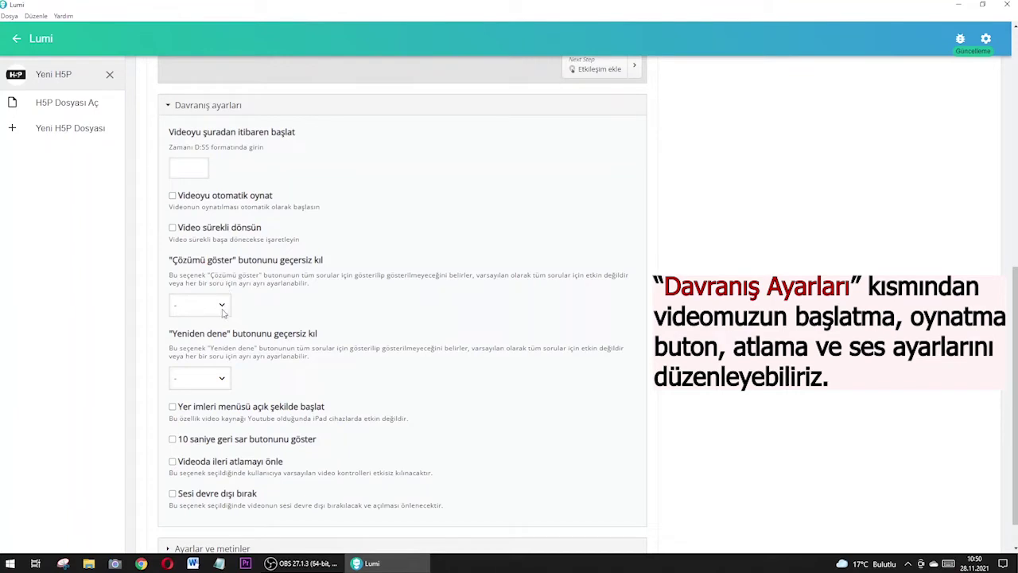
scroll(256, 472, "down", 1)
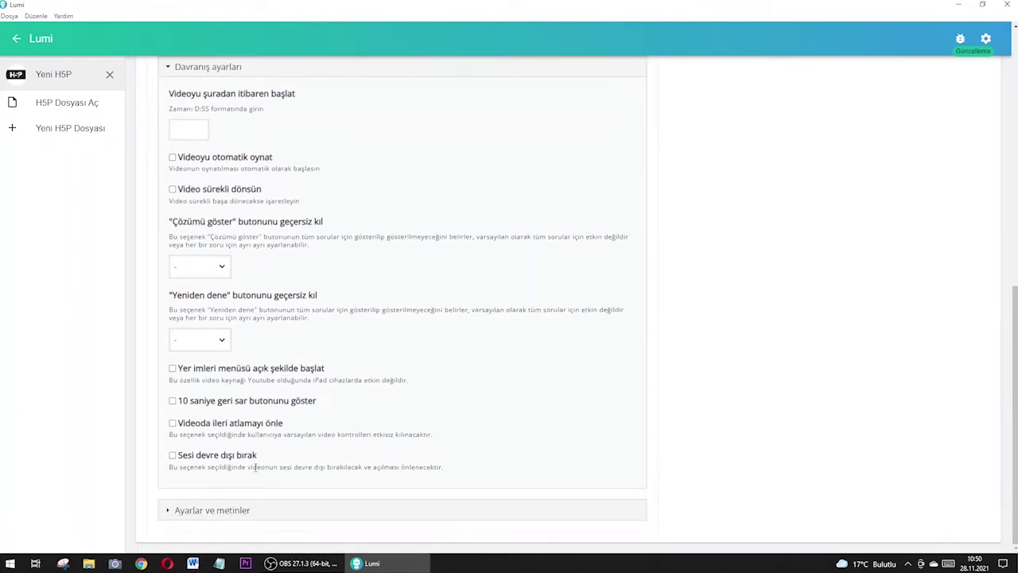
left_click(235, 511)
scroll(301, 427, "down", 3)
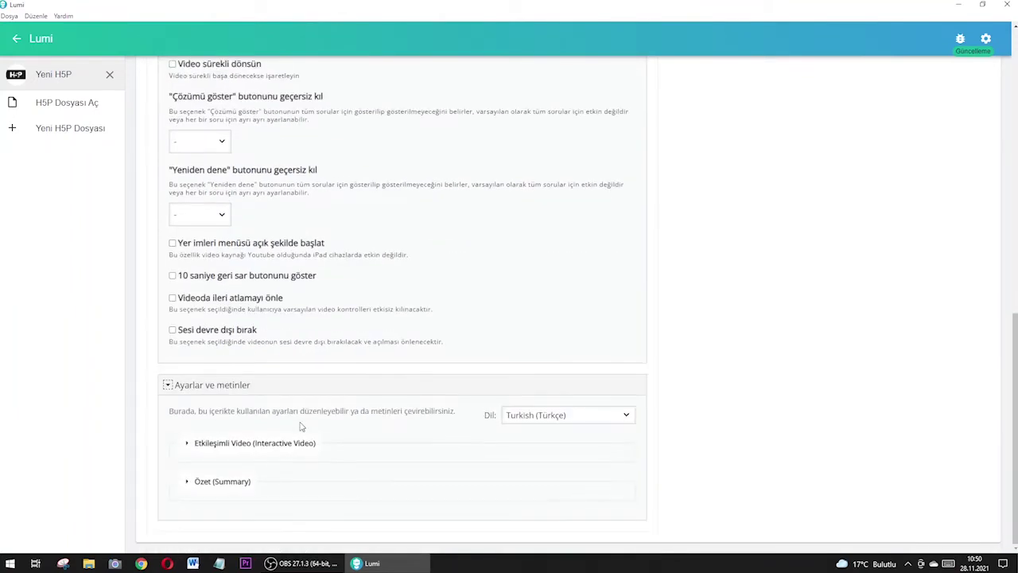
Go to the Etkileşim ekle stage, dismiss its tour, and add a label reading "Etiketimiz" near the start of the video
scroll(314, 454, "up", 10)
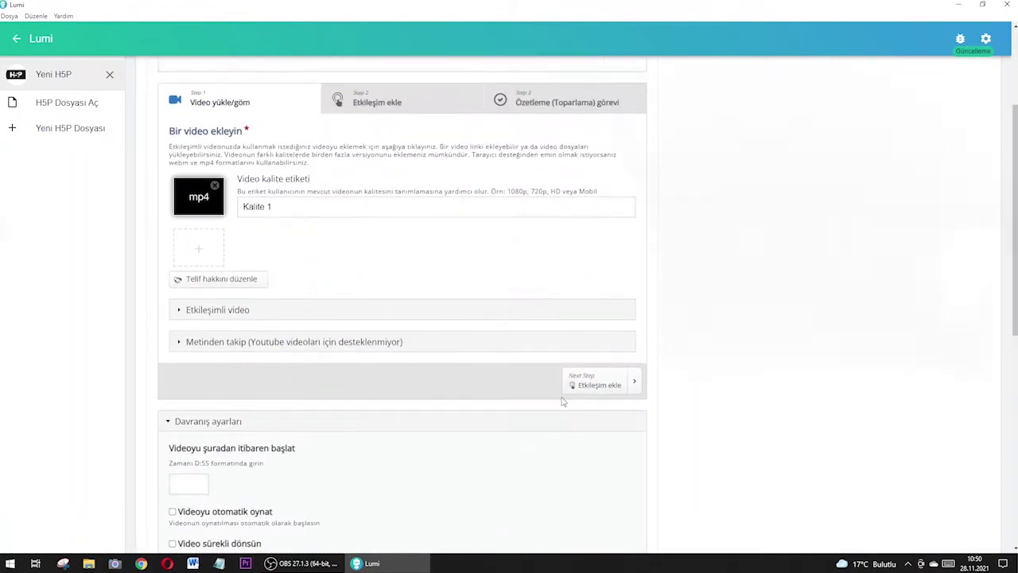
left_click(596, 386)
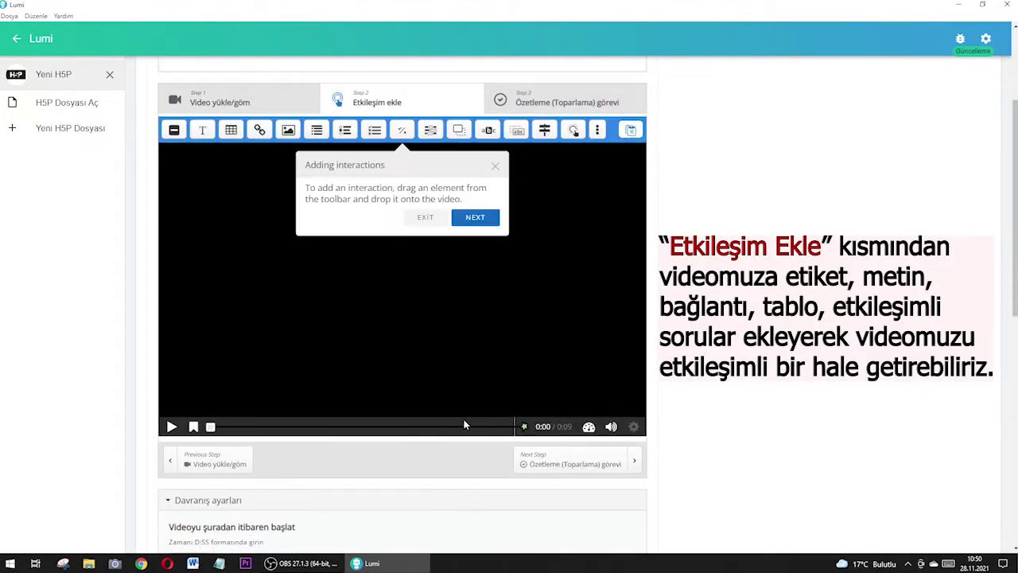
left_click(493, 166)
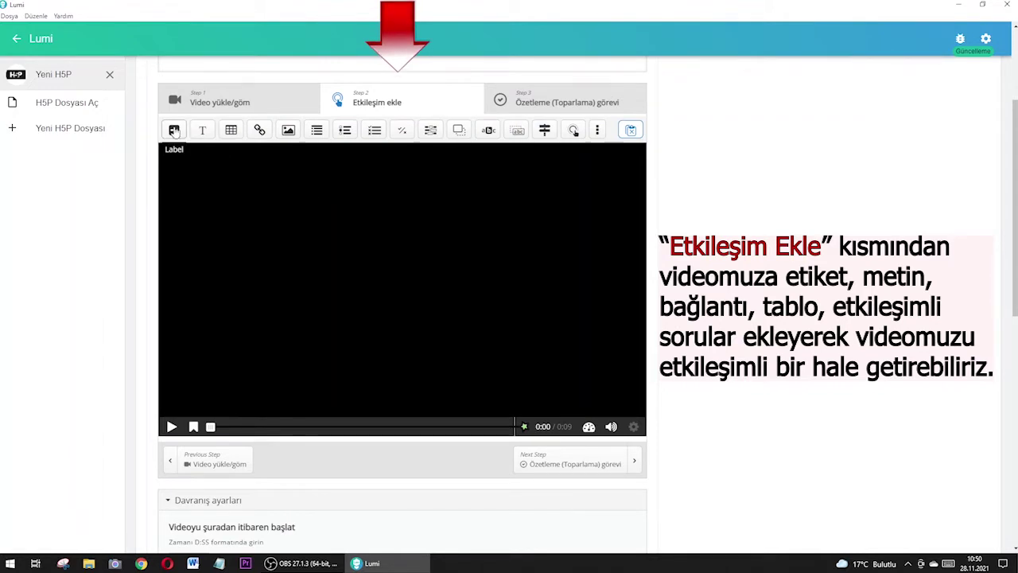
left_click(170, 426)
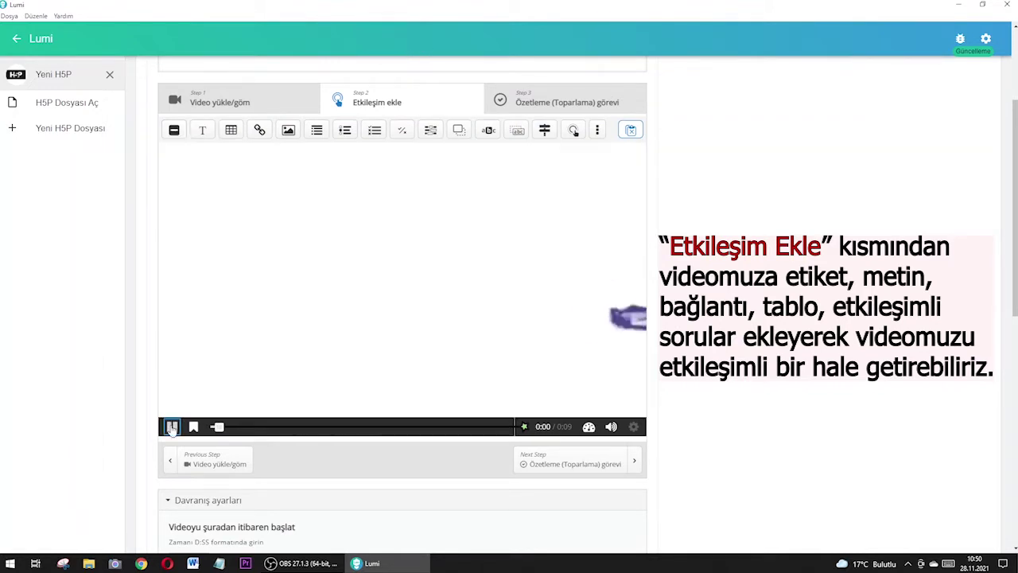
left_click(173, 130)
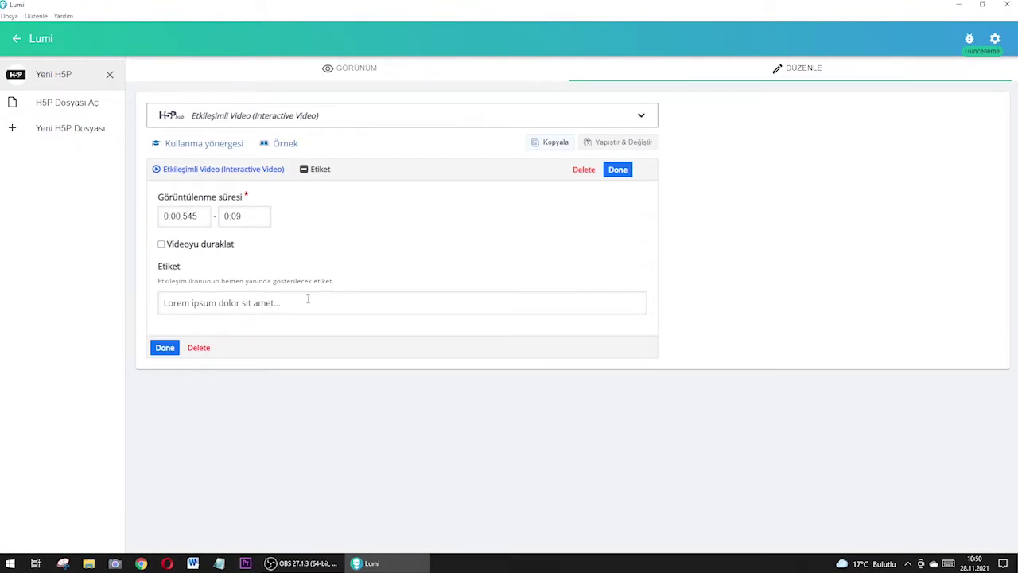
left_click(307, 302)
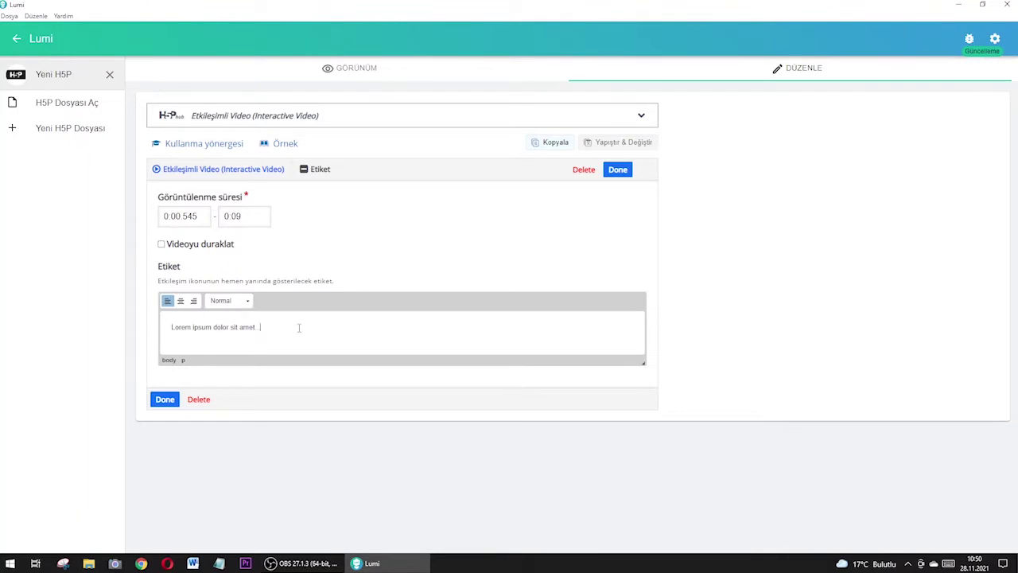
left_click_drag(299, 328, 152, 327)
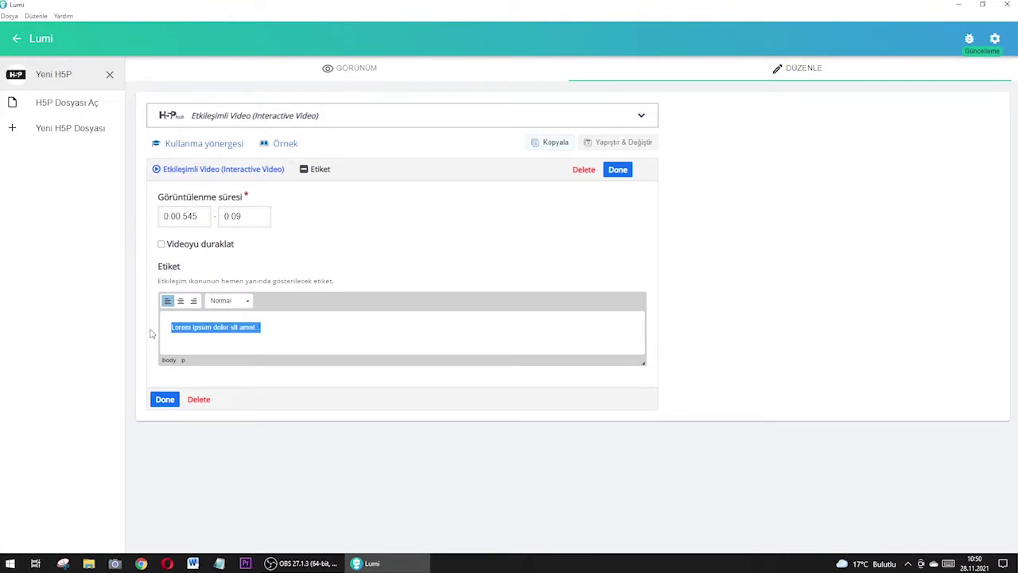
type("Etiketimiz")
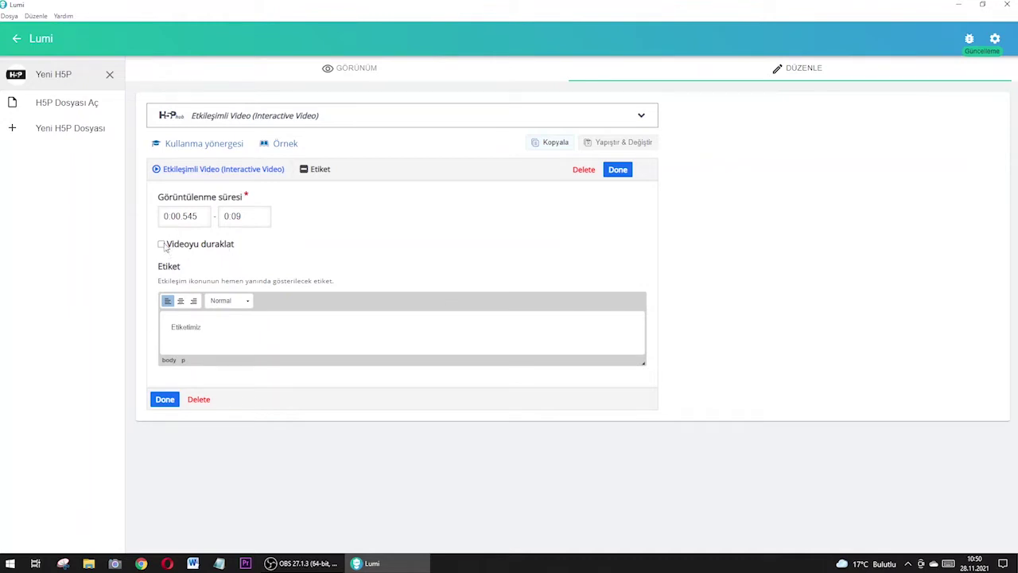
left_click(164, 398)
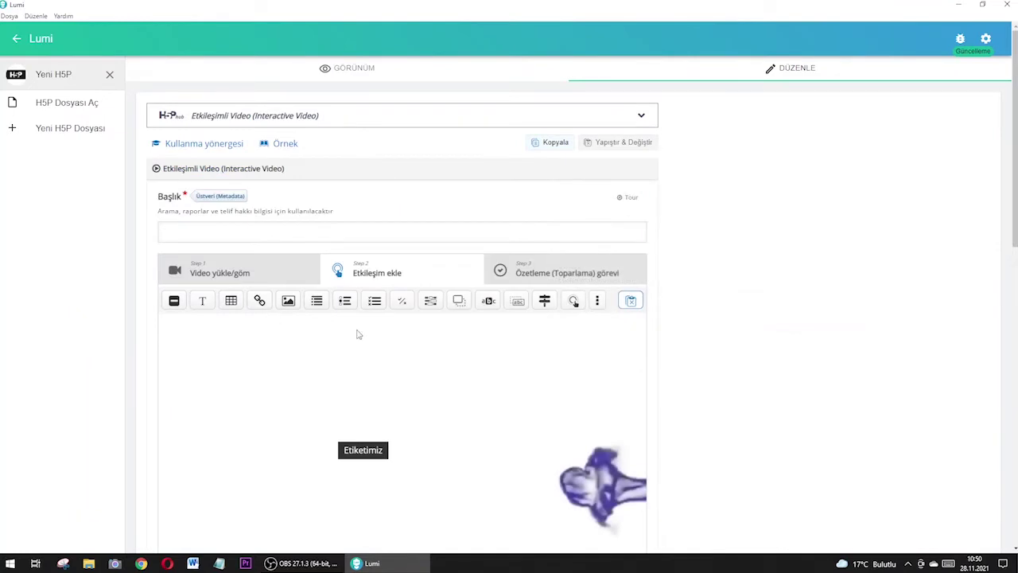
Move the "Etiketimiz" label to the upper right of the video frame and advance playback to about 0:01
left_click_drag(381, 437, 588, 359)
scroll(332, 430, "down", 4)
left_click(172, 436)
left_click(172, 436)
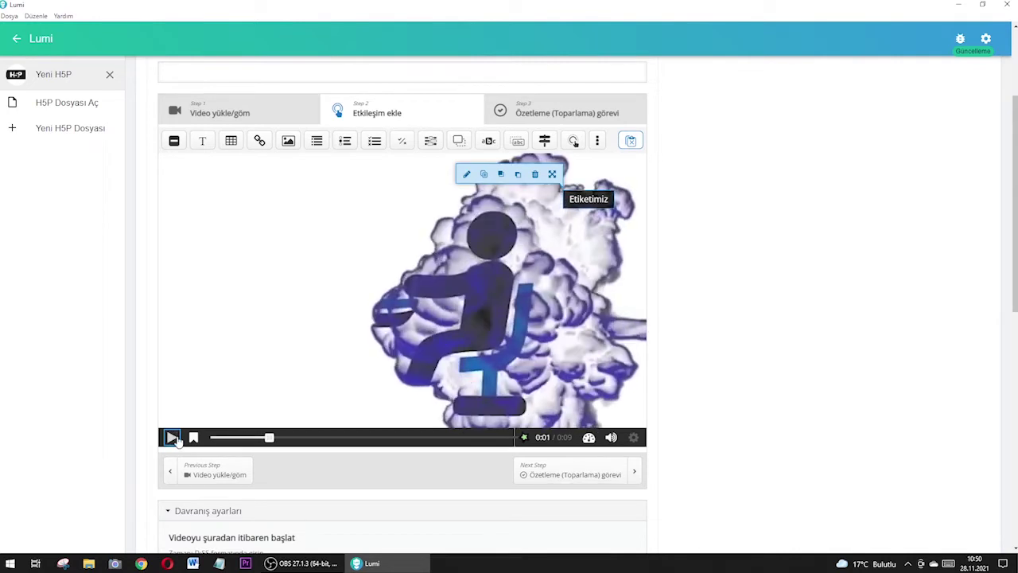
scroll(191, 385, "up", 1)
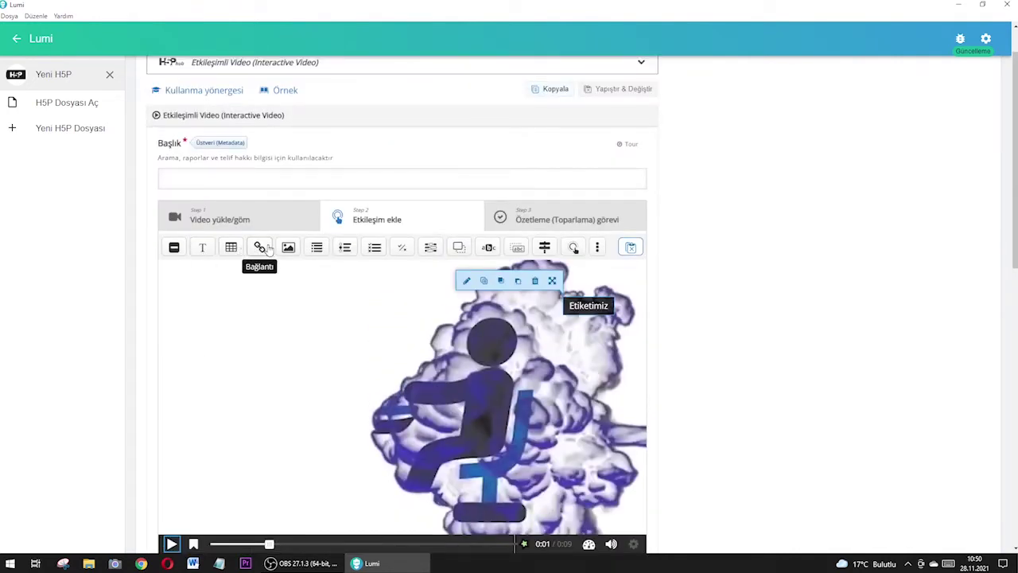
left_click(260, 247)
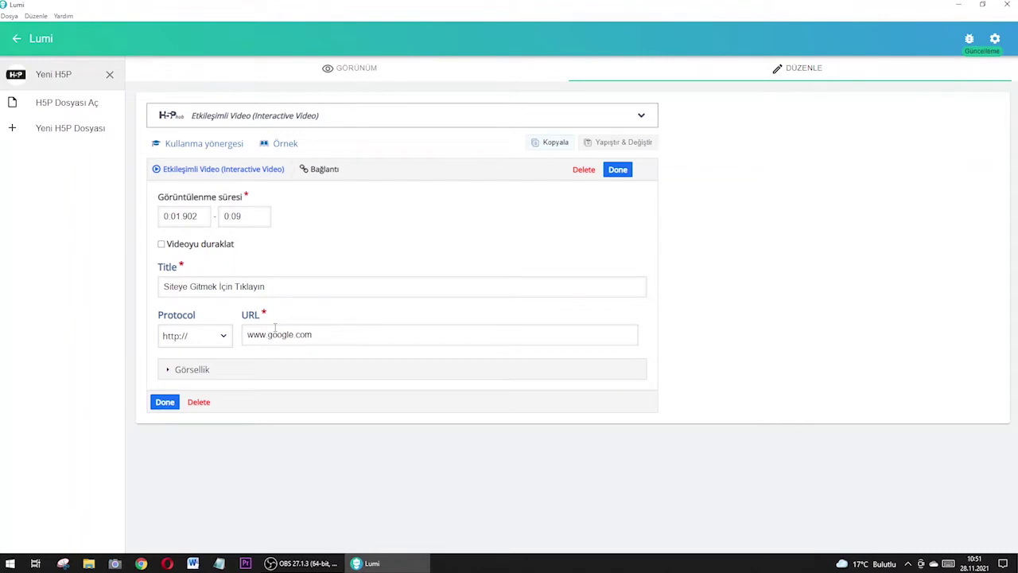
left_click(165, 402)
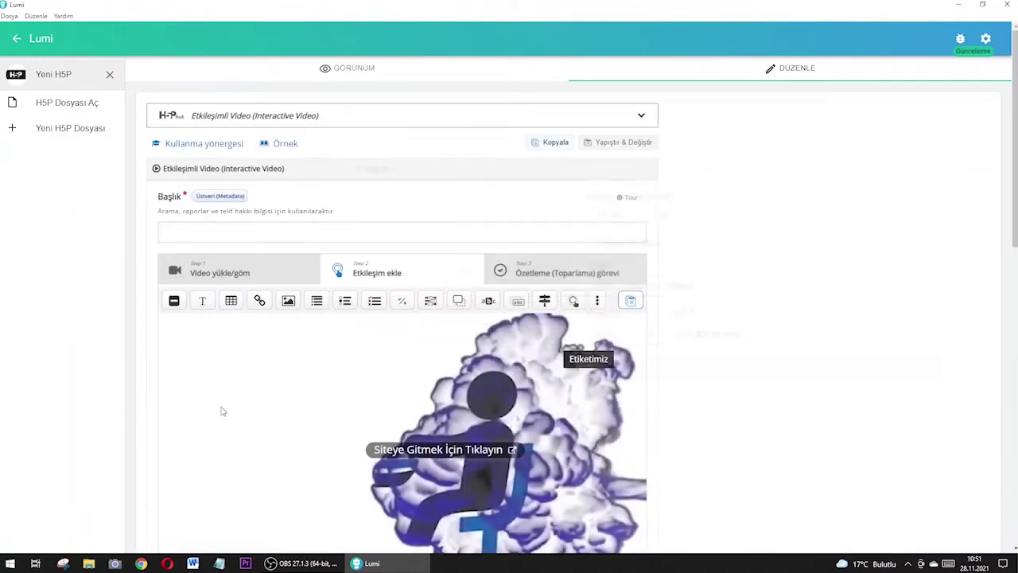
scroll(376, 416, "down", 3)
left_click_drag(439, 353, 231, 240)
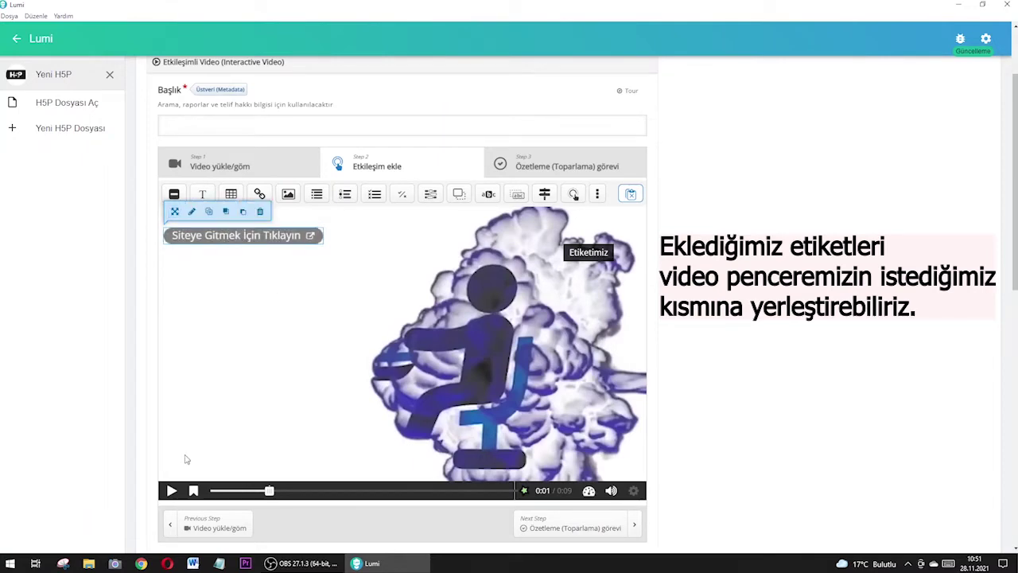
Advance playback to about 0:02 and add an image shown as Poster, using erzincan-binali-yildirim-universitesi-logo.png with alternative text "Logo"
left_click(171, 491)
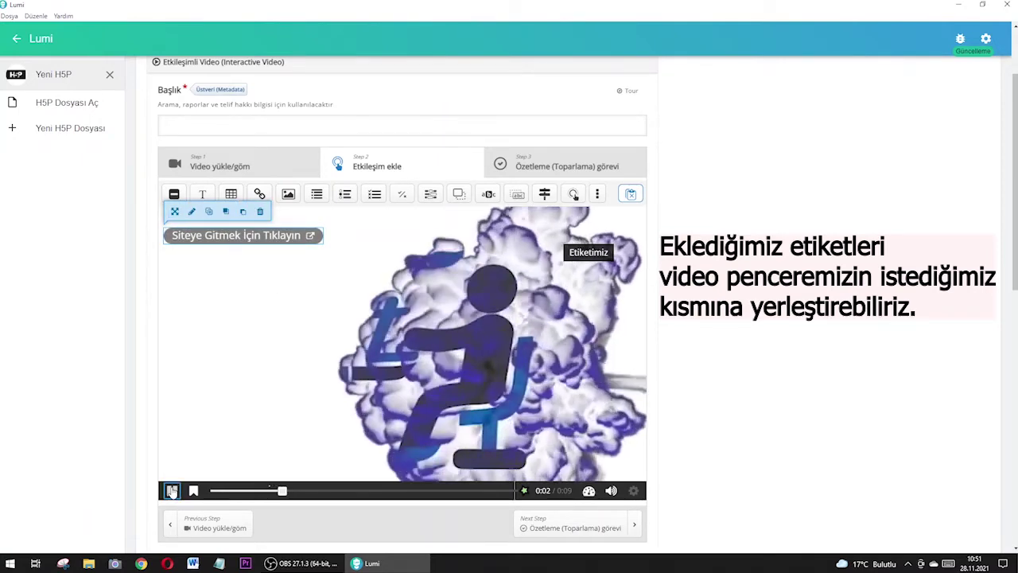
left_click(298, 197)
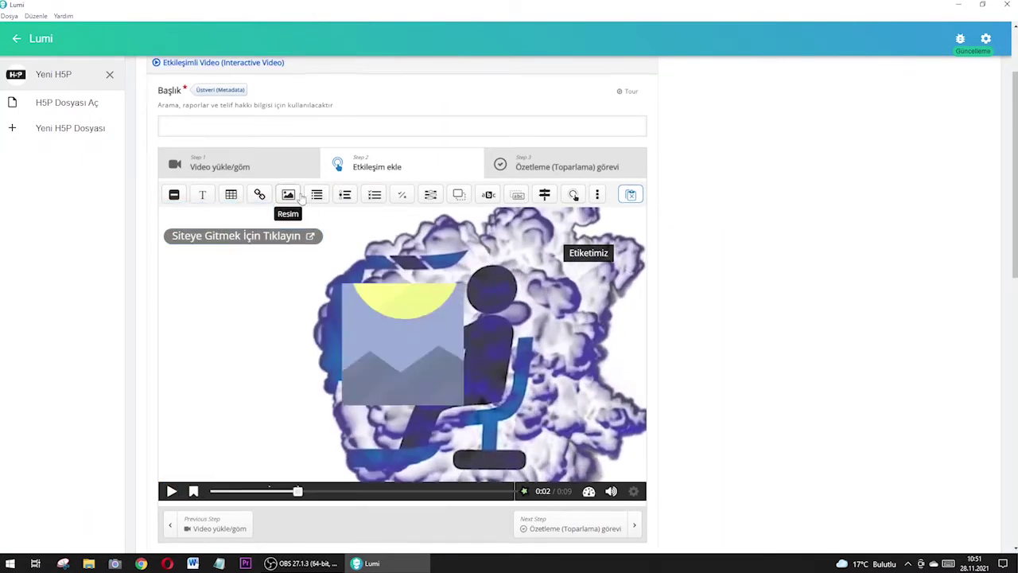
left_click(239, 206)
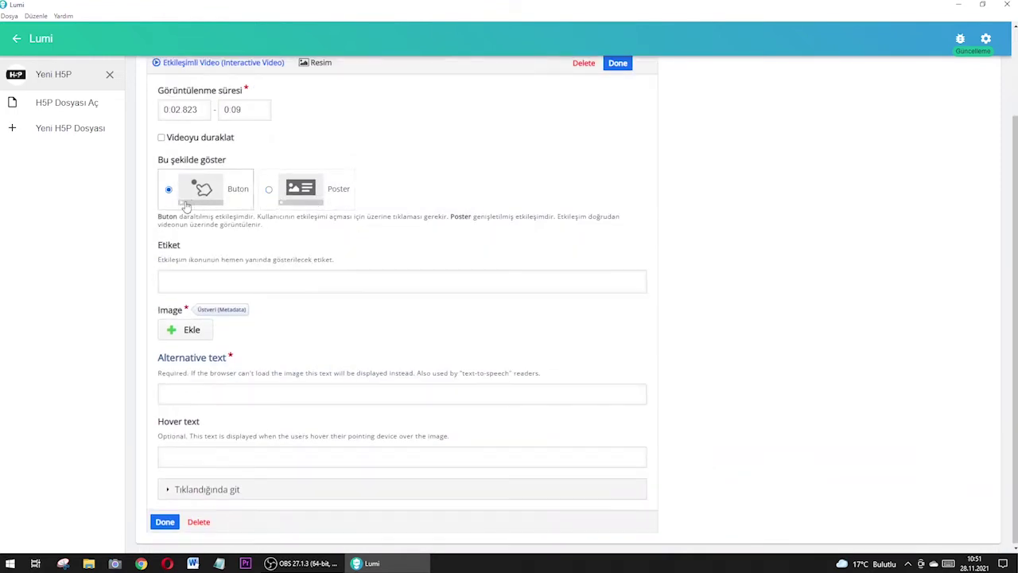
left_click(283, 191)
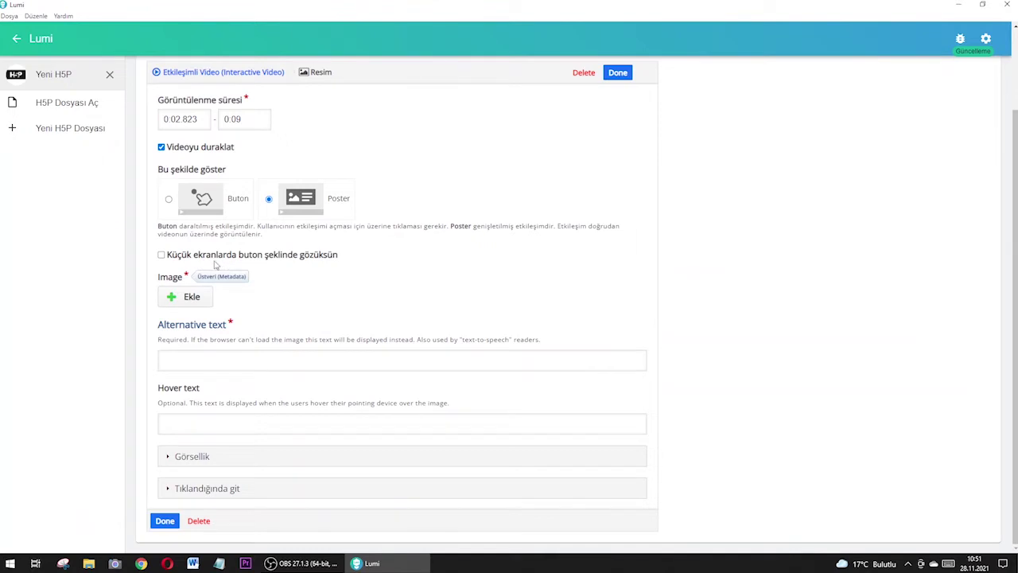
left_click(200, 298)
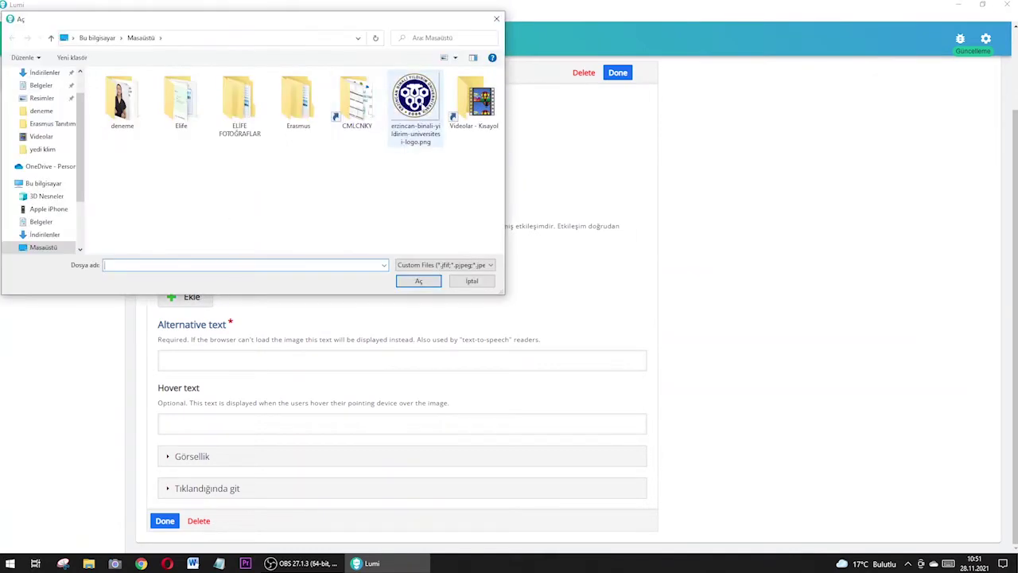
double_click(414, 112)
scroll(250, 322, "down", 2)
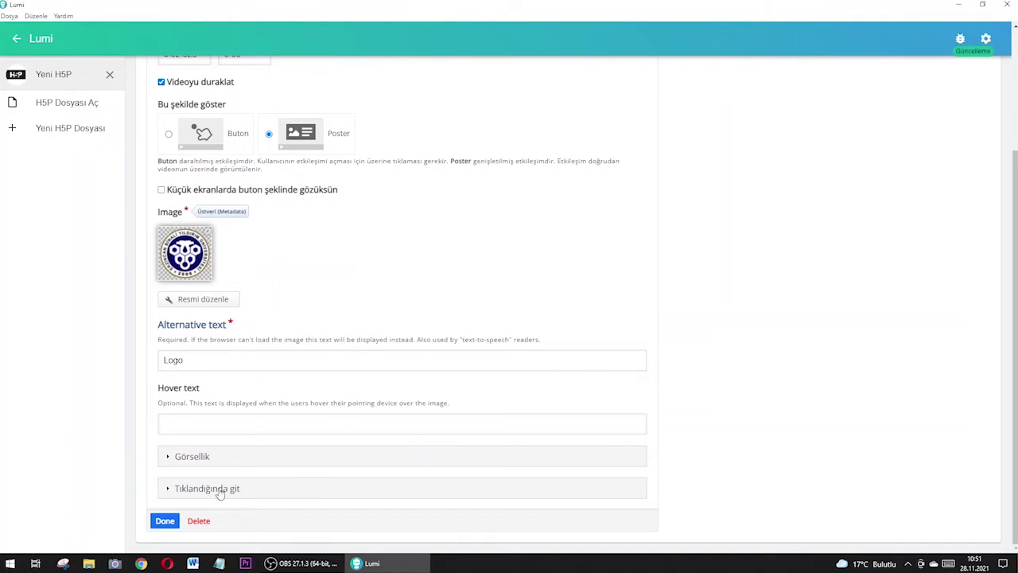
left_click(190, 488)
scroll(228, 466, "down", 2)
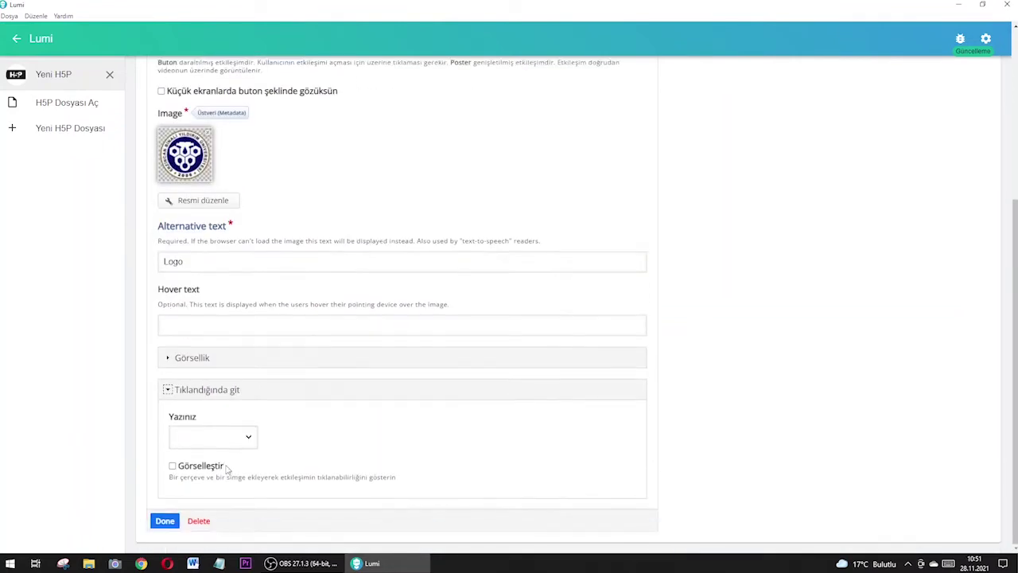
left_click(239, 439)
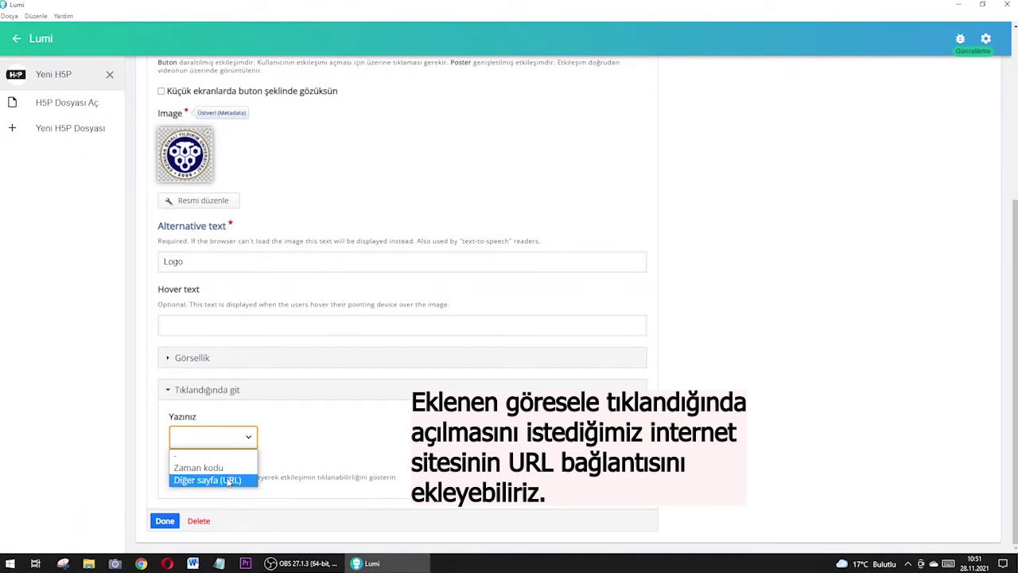
left_click(228, 480)
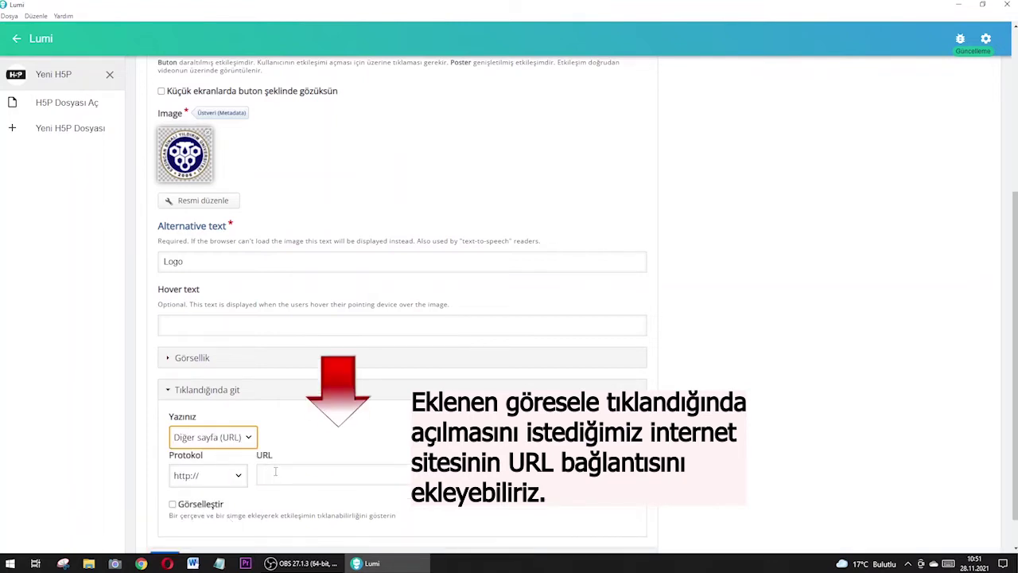
left_click(287, 471)
type("www.ebyu.")
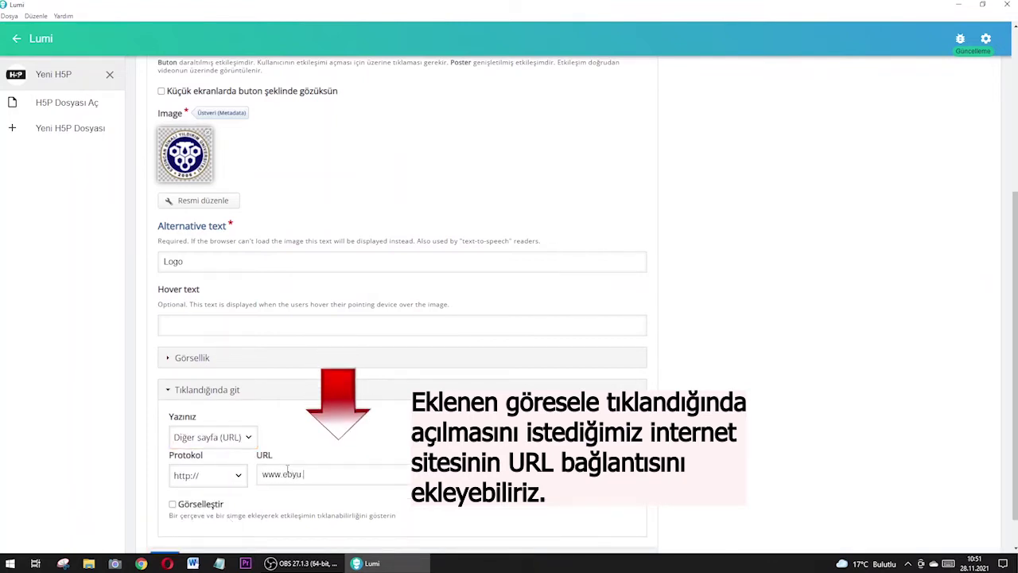
type("edu")
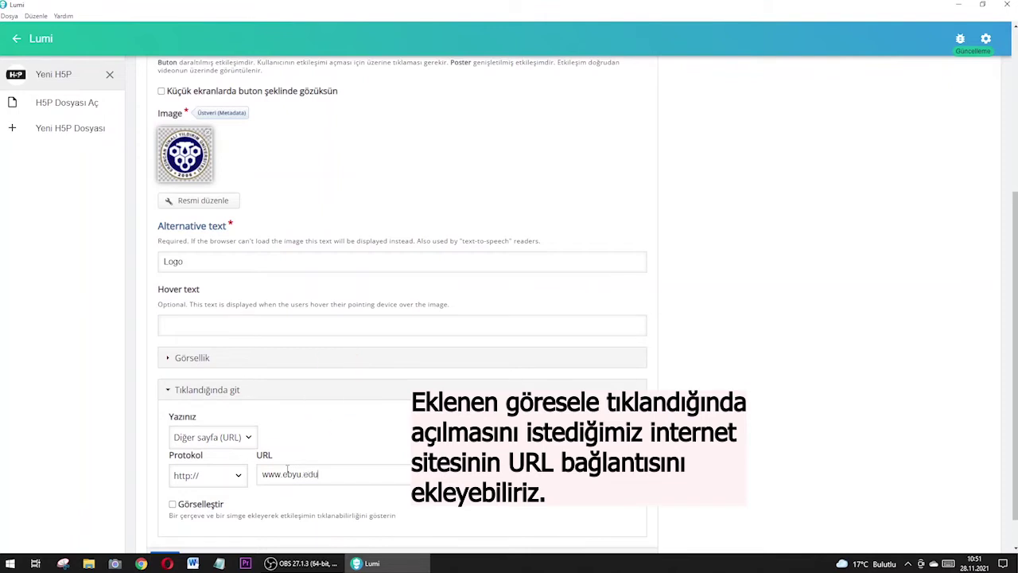
type(".tr")
scroll(292, 469, "down", 1)
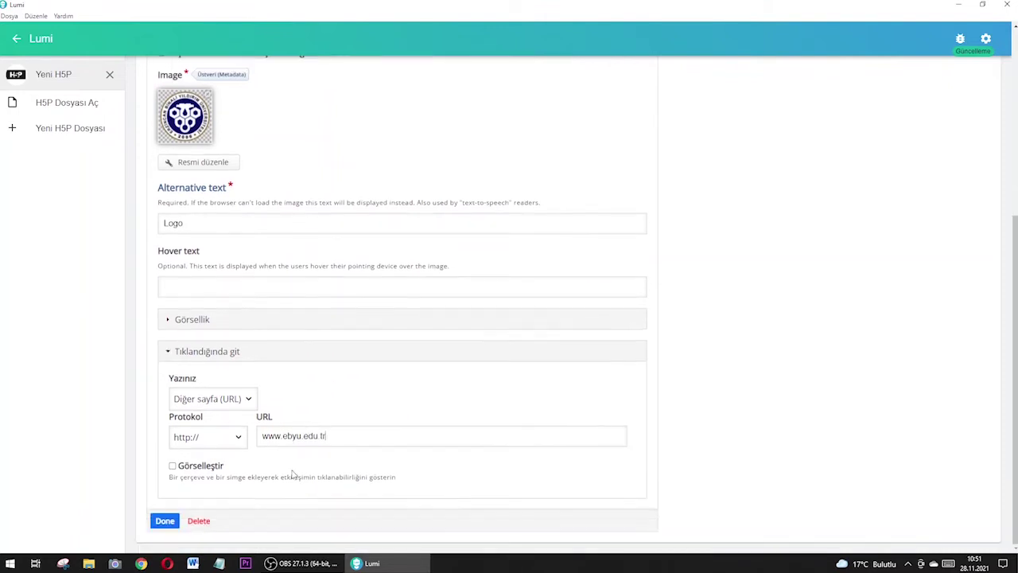
left_click(166, 520)
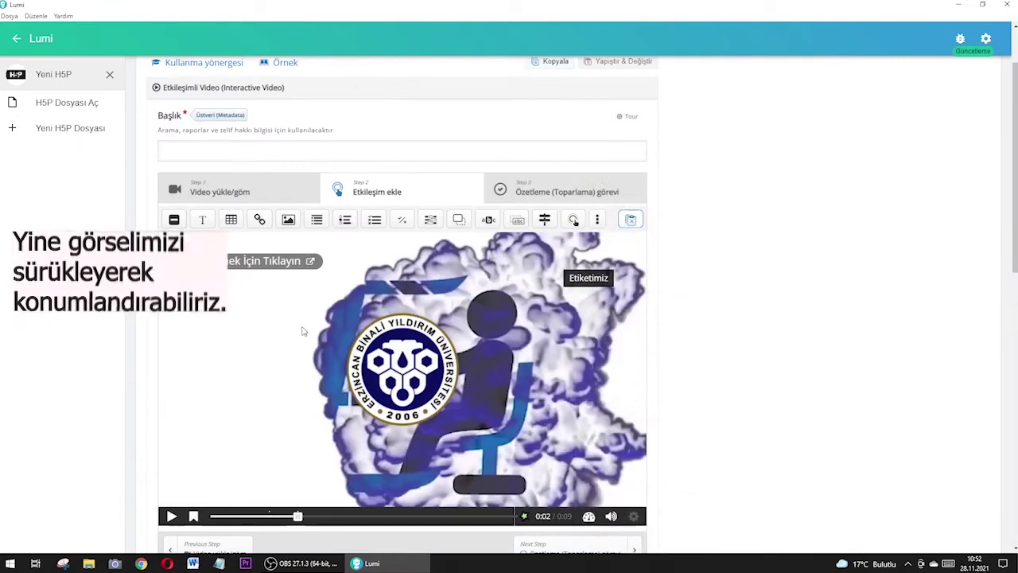
Move the logo to the left side of the video frame beneath the site link, and advance playback to about 0:04
left_click_drag(366, 332, 197, 347)
left_click(171, 516)
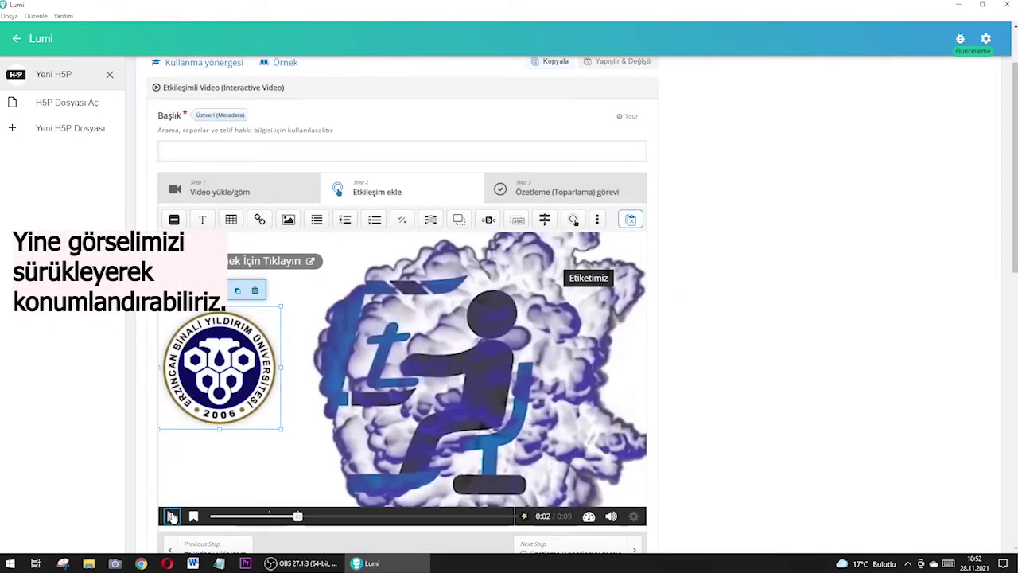
left_click(172, 516)
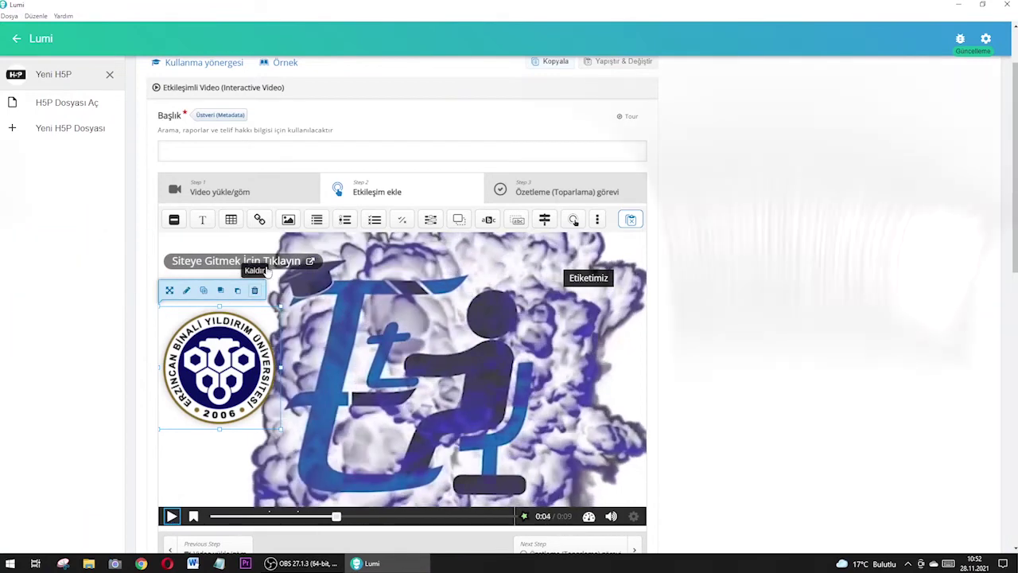
Add a multiple choice interaction titled "Çoktan seçmeli soru" with the question text "Sorumuzu buraya yazıyoruz"
left_click(376, 222)
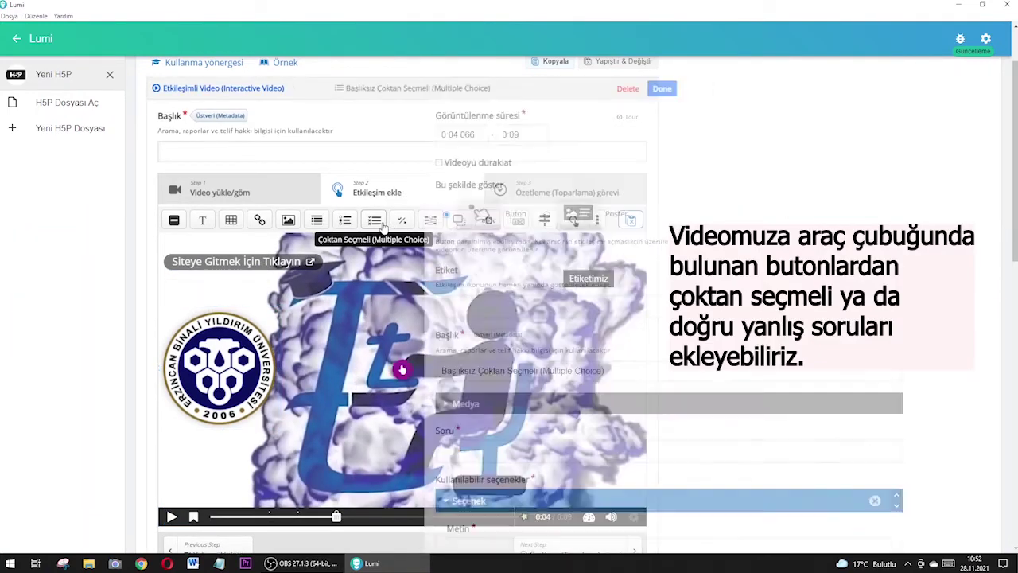
scroll(302, 219, "up", 2)
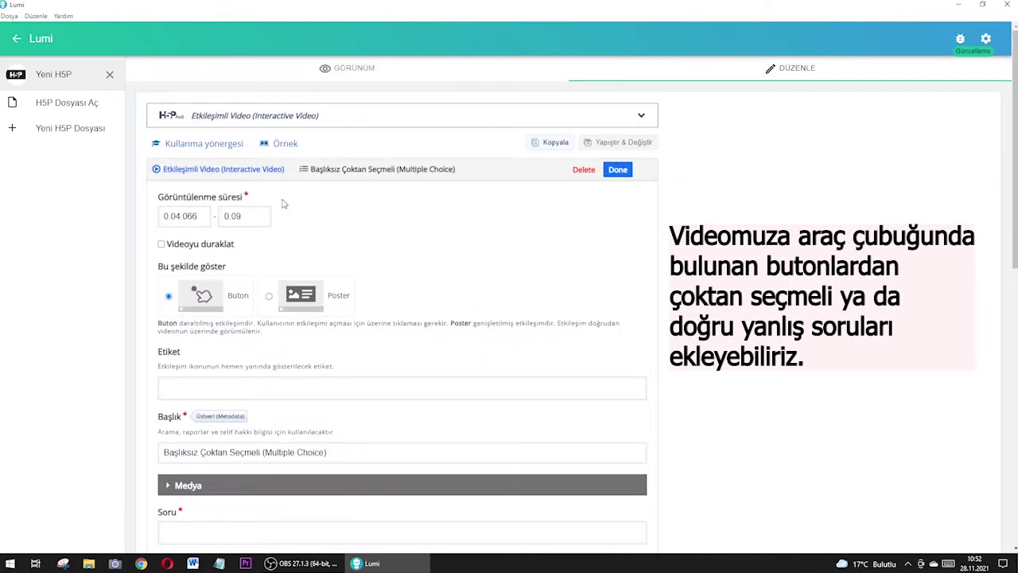
scroll(226, 209, "down", 3)
scroll(209, 358, "down", 1)
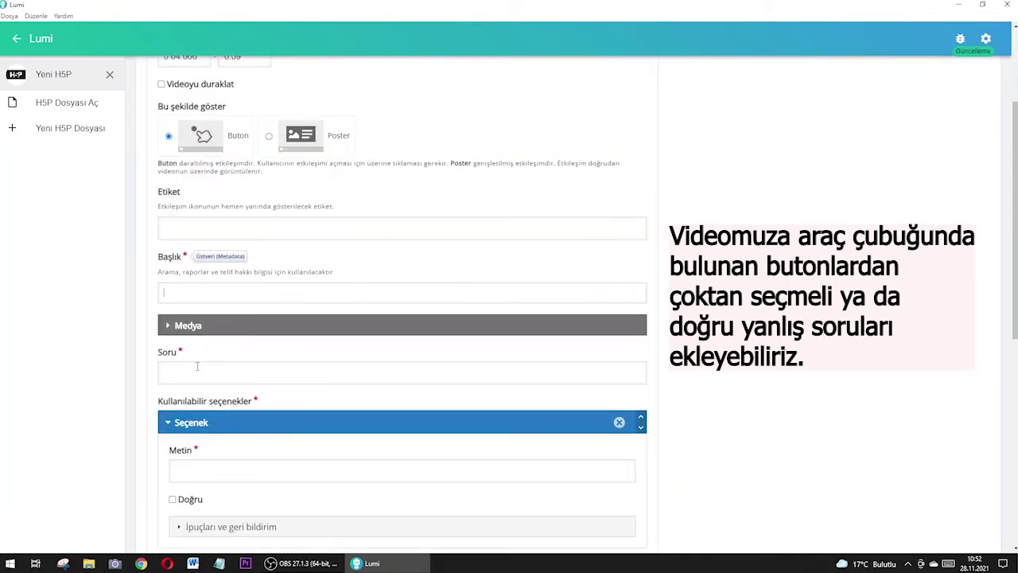
left_click(186, 374)
type("Sorumuzu buraya yazıyoruz")
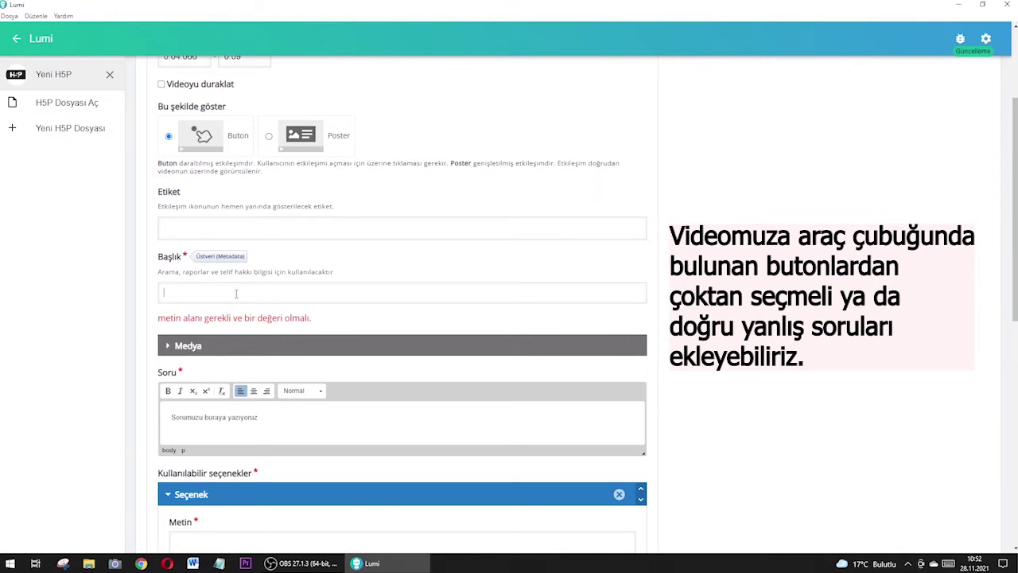
type("Ço")
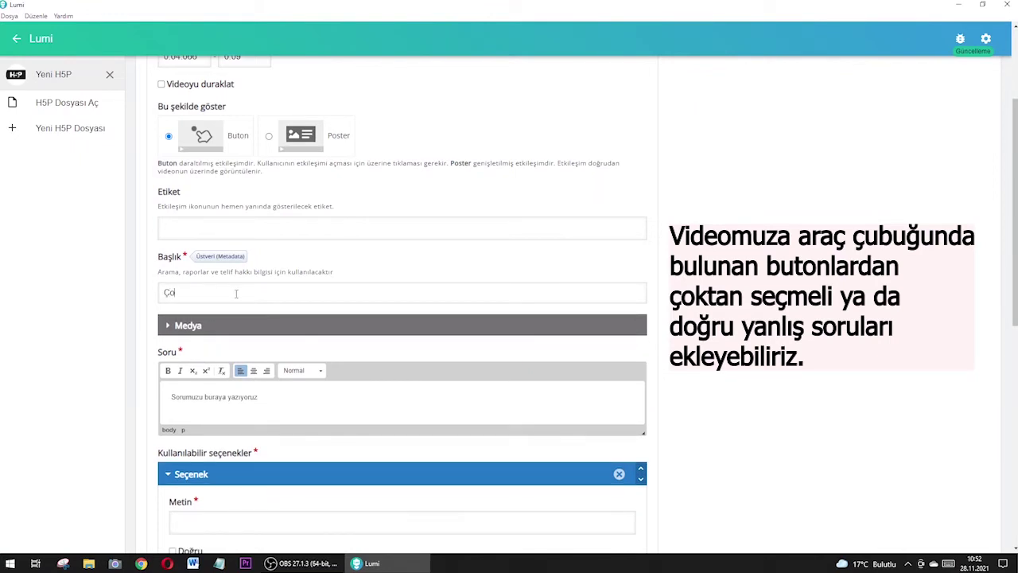
type("ktan seçmeli soru")
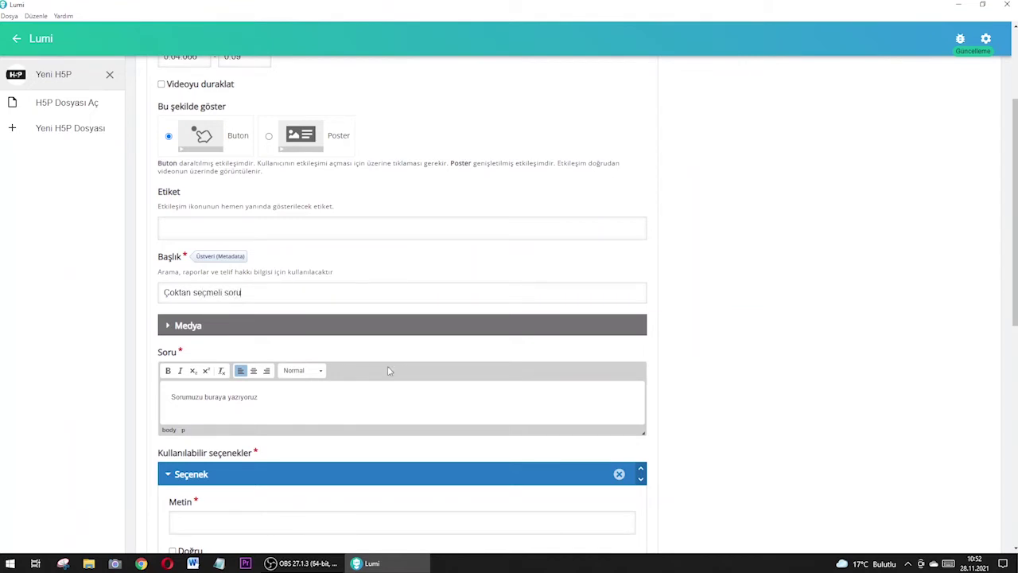
Fill in the answer options "Cevap1", marked as correct, and "Cevap2", and save the multiple choice question
scroll(389, 370, "down", 1)
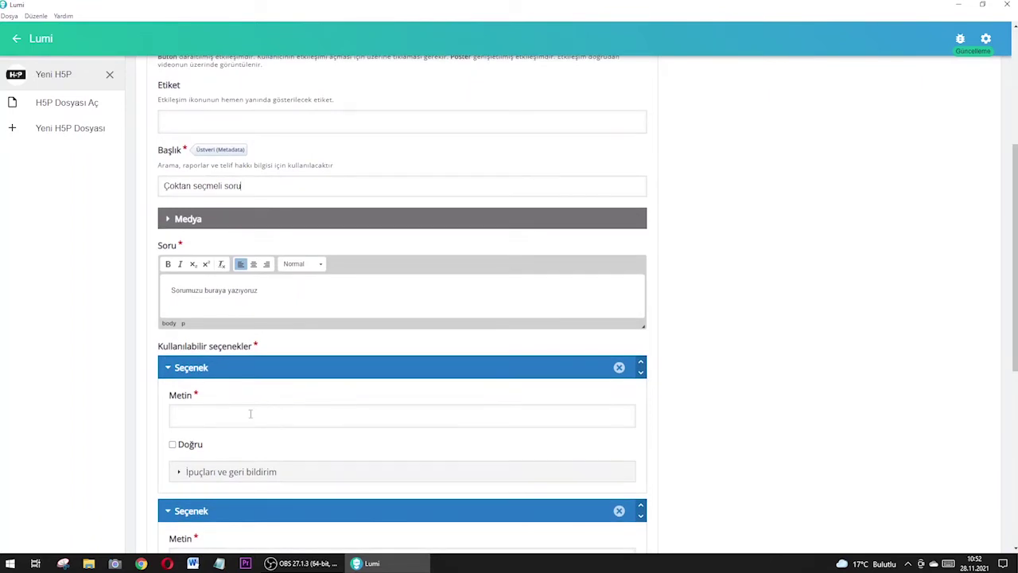
scroll(250, 414, "down", 1)
left_click(249, 364)
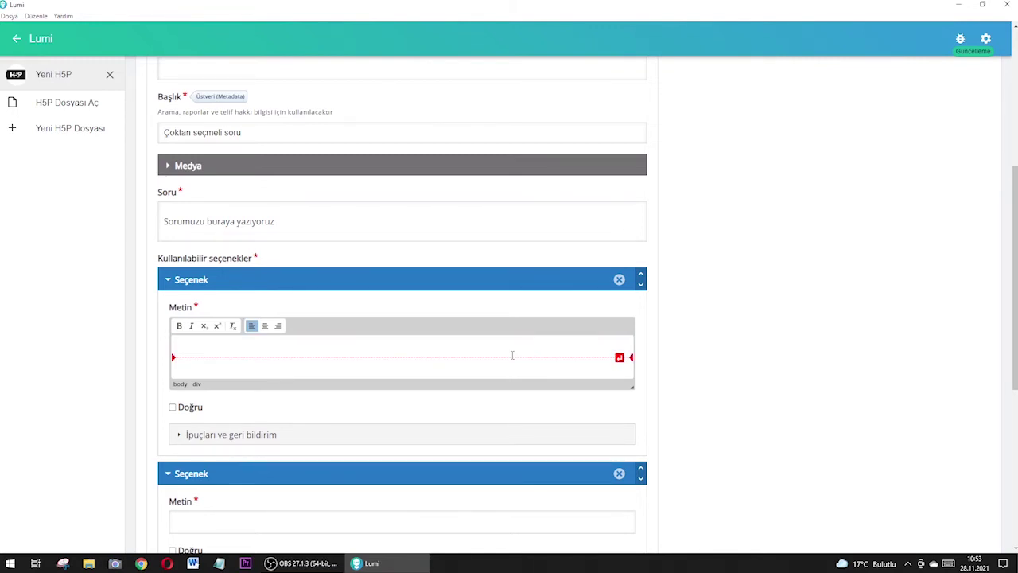
scroll(513, 343, "down", 1)
scroll(284, 314, "up", 1)
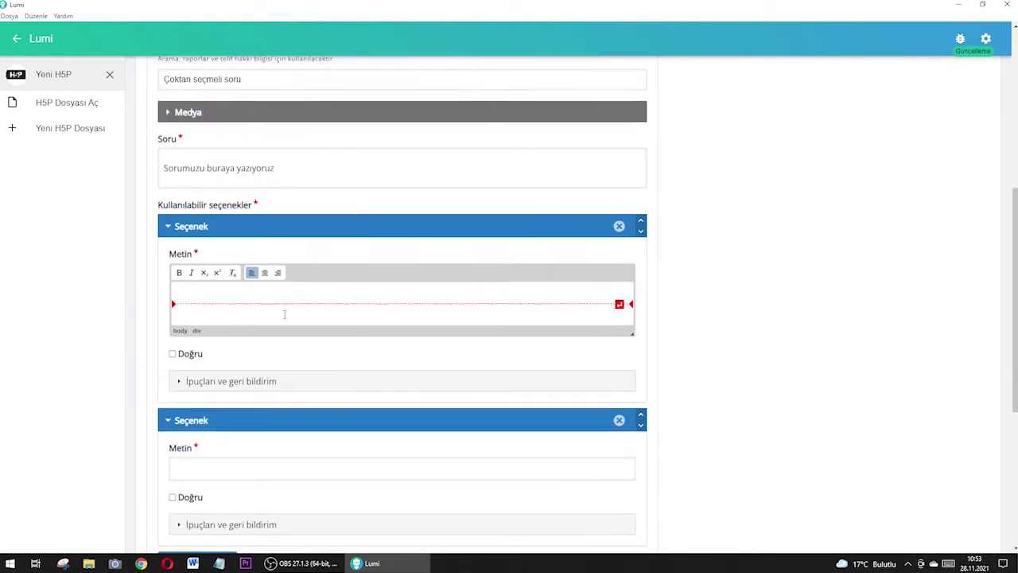
type("Cevap1")
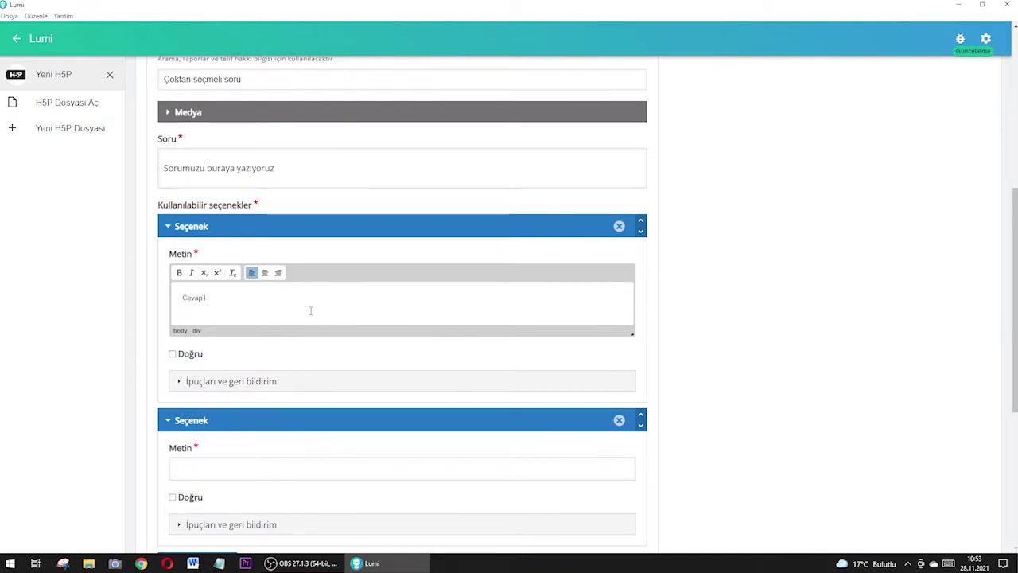
left_click(211, 467)
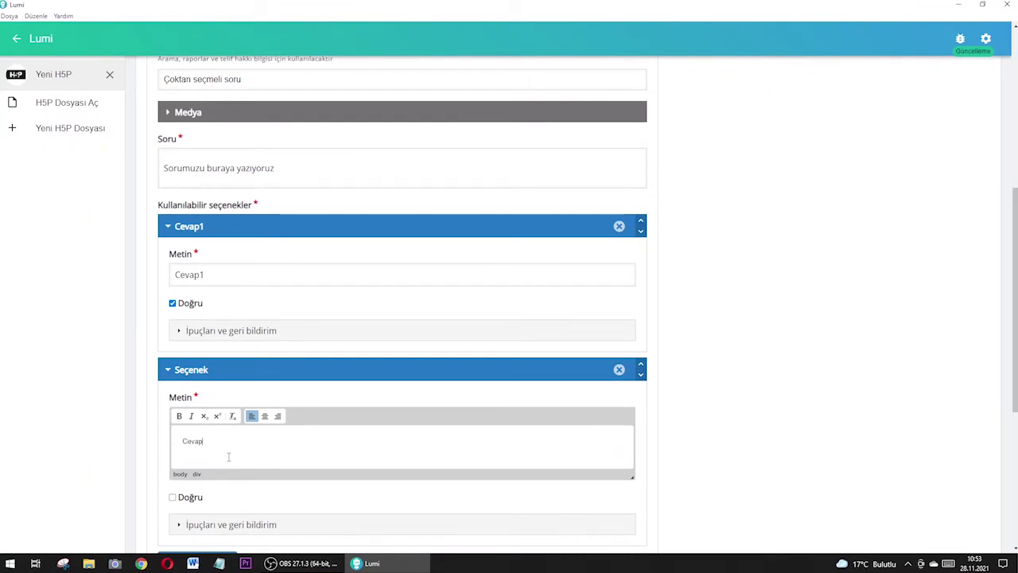
scroll(228, 456, "down", 5)
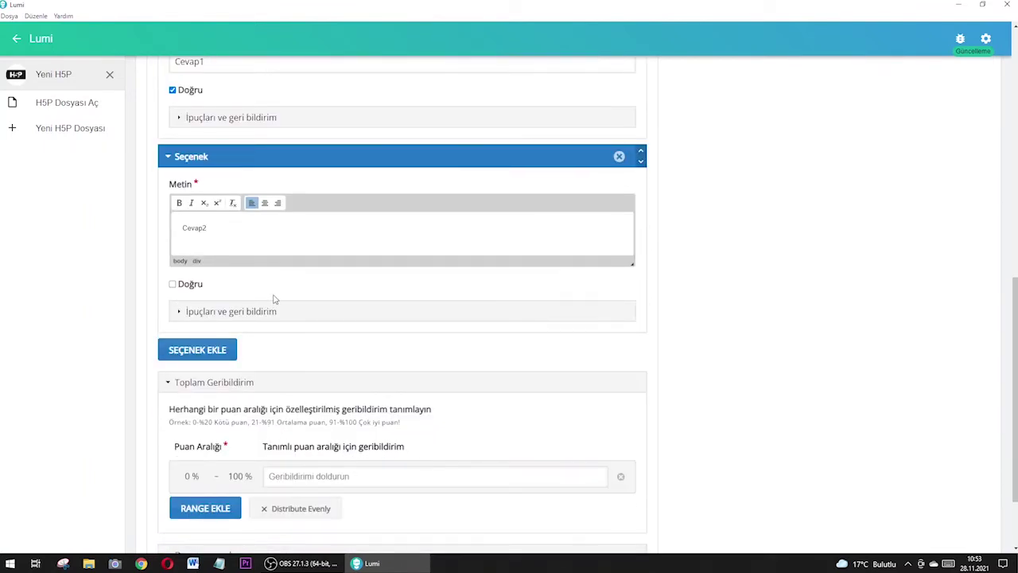
scroll(286, 340, "up", 2)
scroll(288, 342, "down", 3)
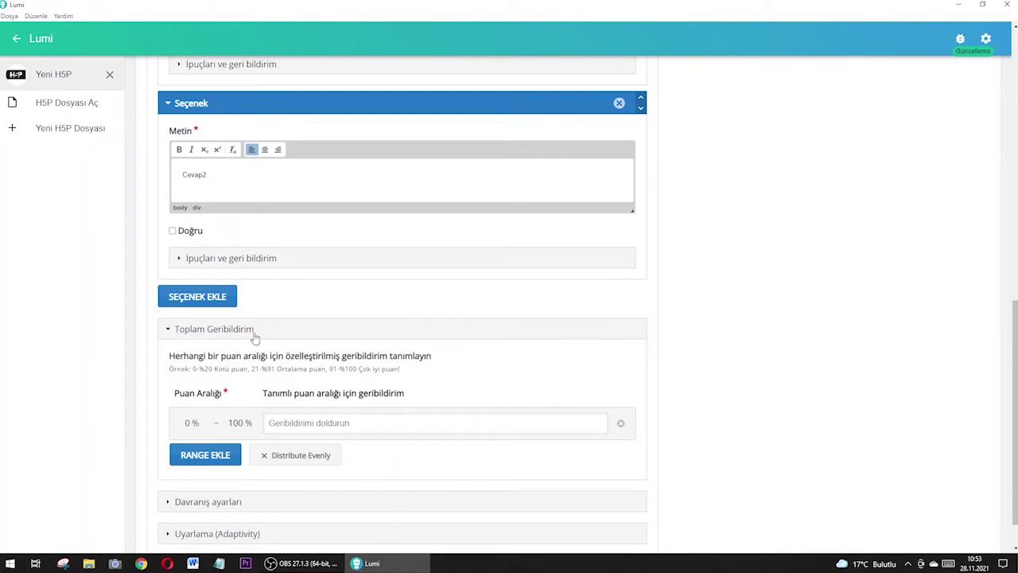
scroll(255, 338, "down", 1)
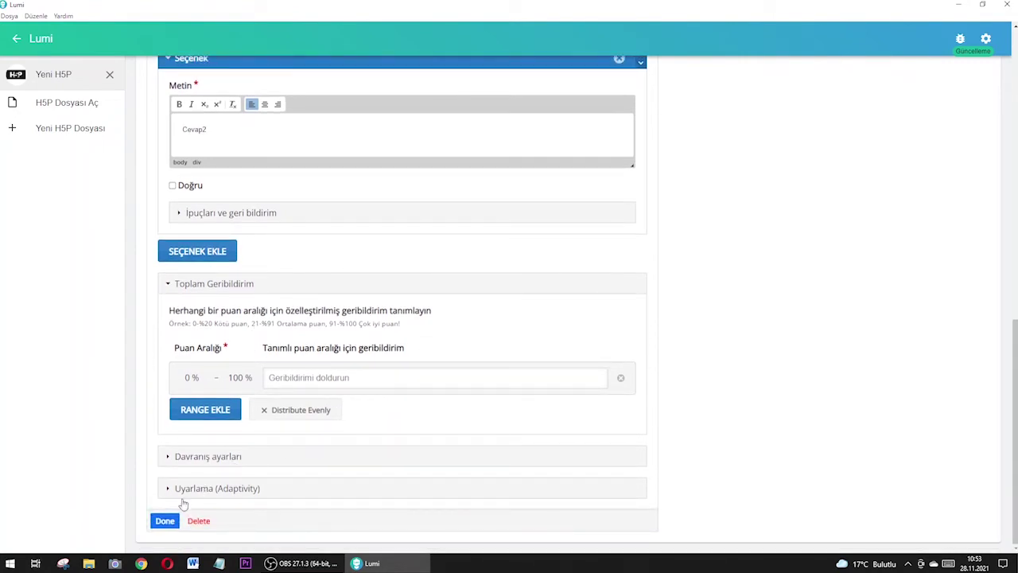
left_click(166, 524)
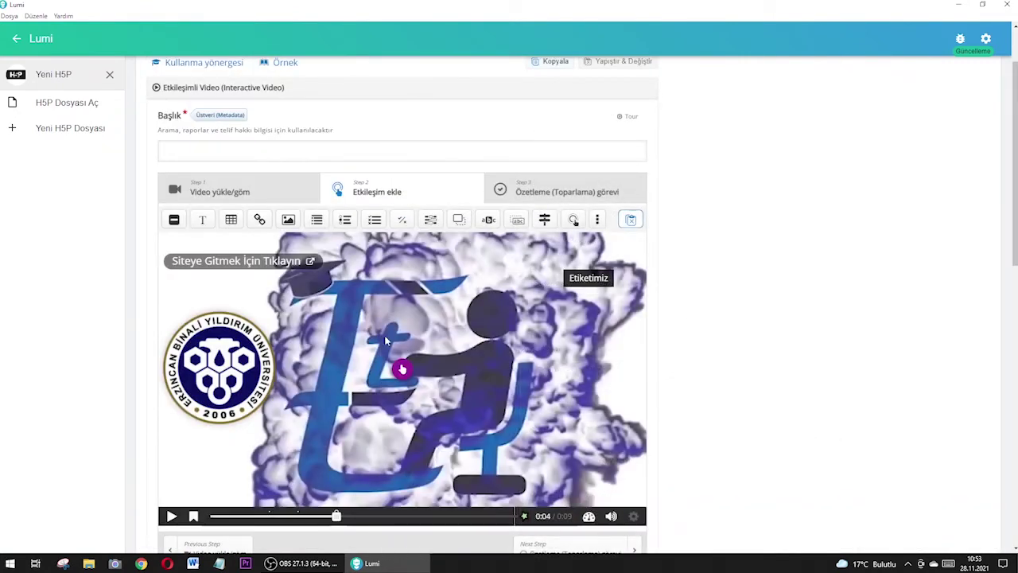
Go to the Özetleme (Toparlama) görevi stage and enter "Video" as the main title of the interactive video
left_click(566, 191)
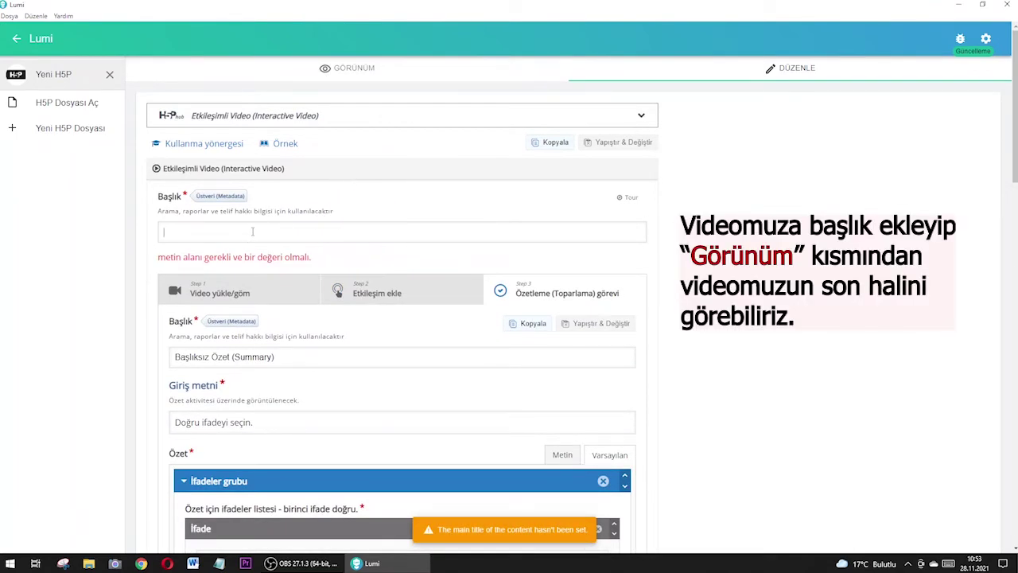
type("Video")
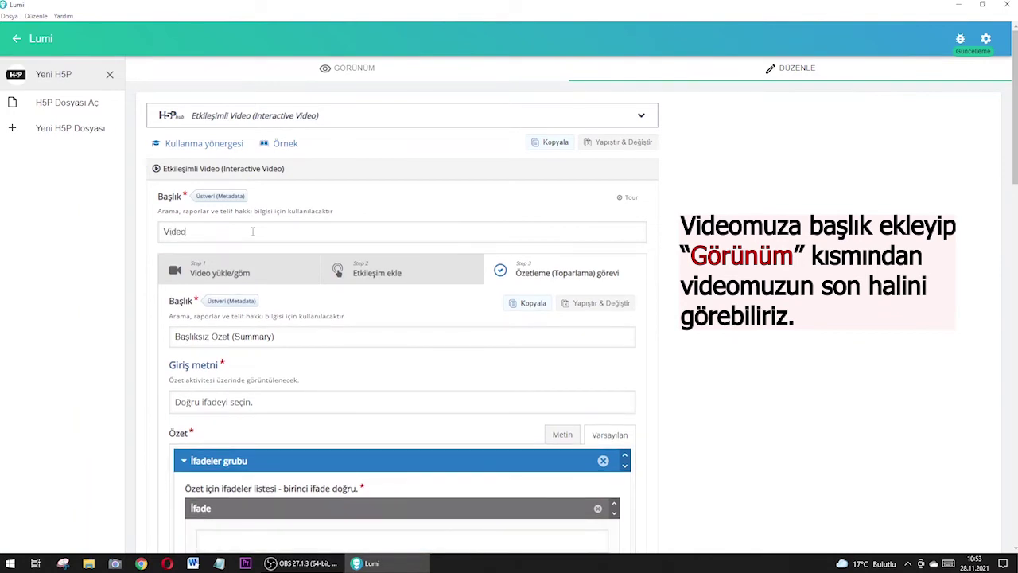
Preview the finished interactive video, play it, and test the "Siteye Gitmek İçin Tıklayın" link
left_click(350, 68)
scroll(577, 282, "down", 1)
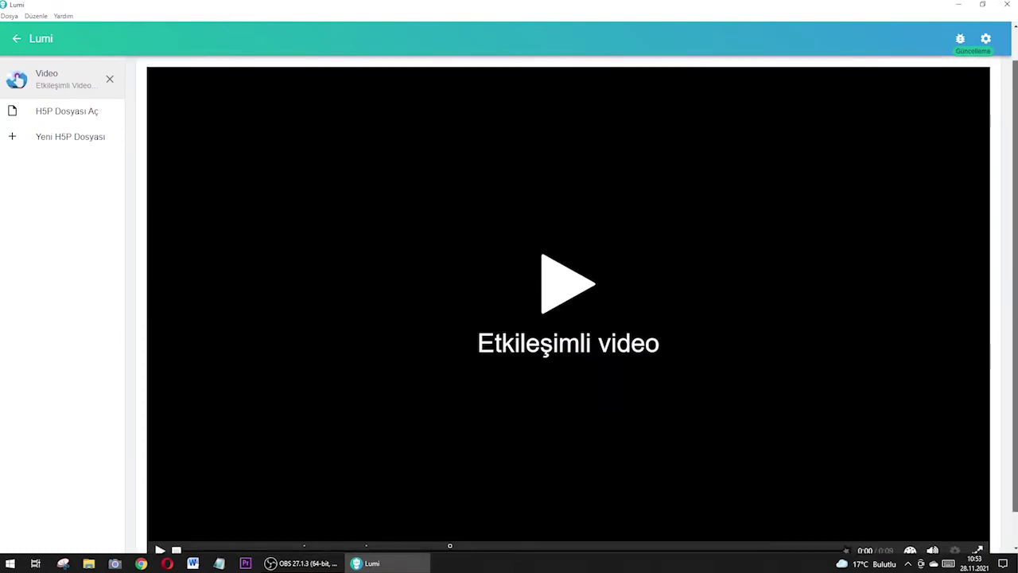
left_click(560, 303)
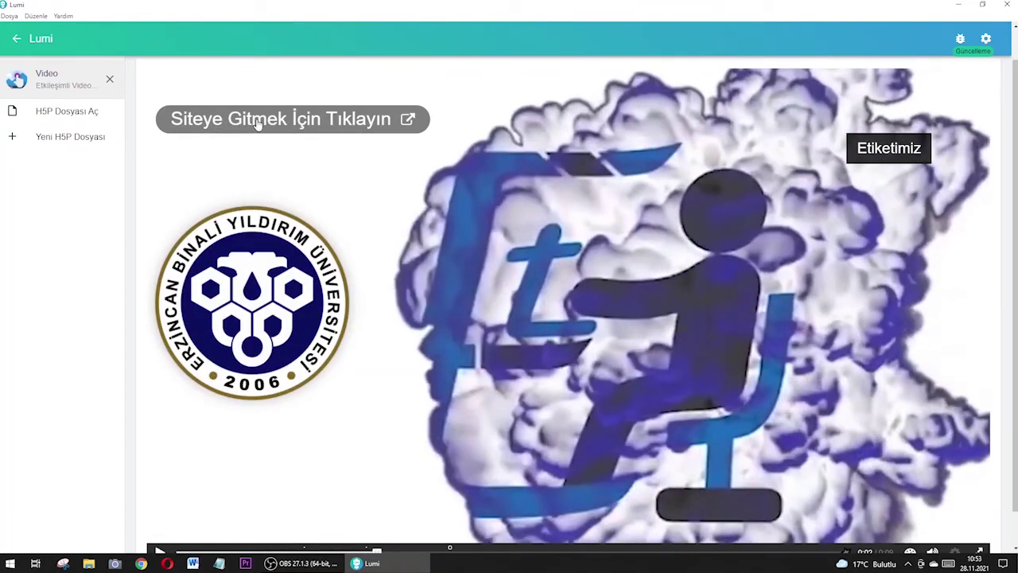
left_click(257, 120)
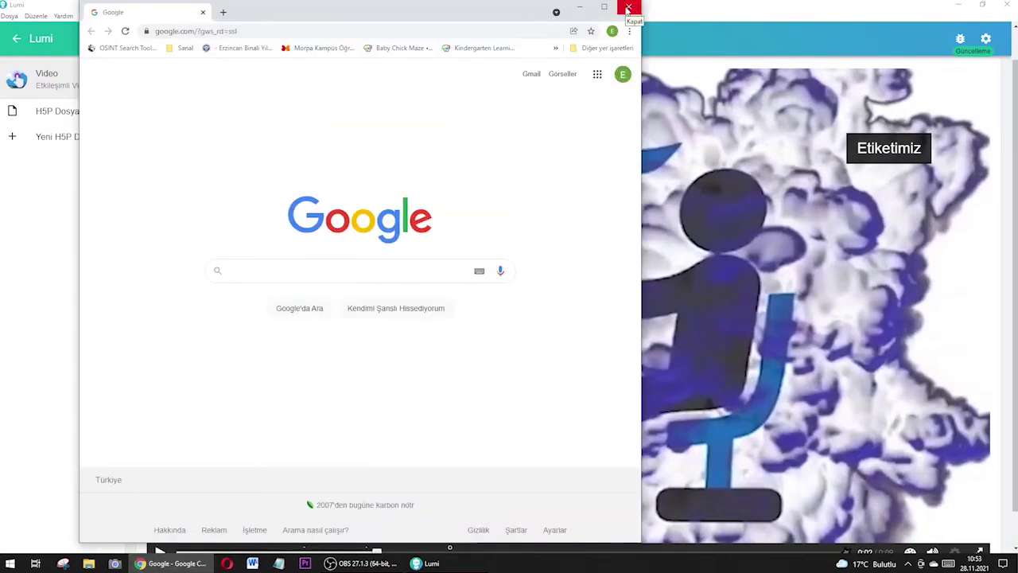
Close the opened Google page, test the link on the university logo image in the preview, and close the page it opens
left_click(628, 7)
scroll(251, 245, "down", 1)
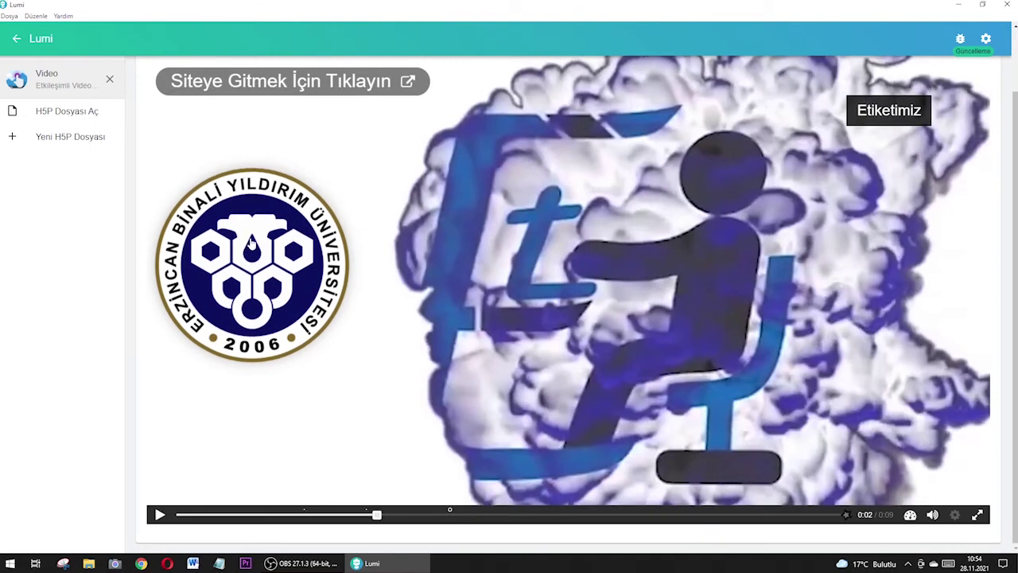
scroll(252, 245, "up", 1)
left_click(255, 283)
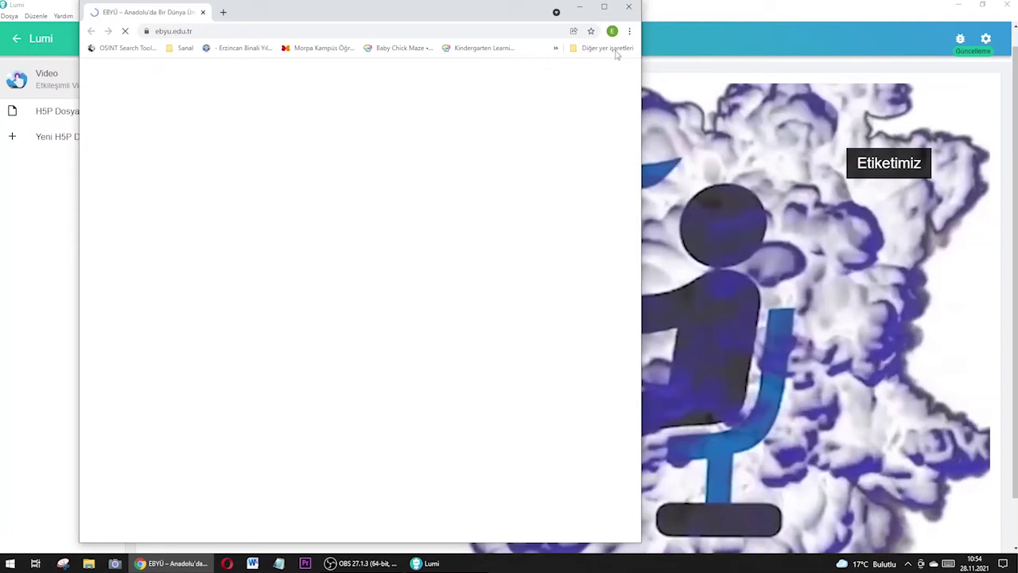
left_click(629, 7)
Resume the preview playback, open the multiple choice question, check the answer "Cevap1", and continue the video
scroll(745, 388, "down", 1)
scroll(745, 388, "up", 1)
scroll(745, 388, "up", 1)
scroll(689, 389, "down", 2)
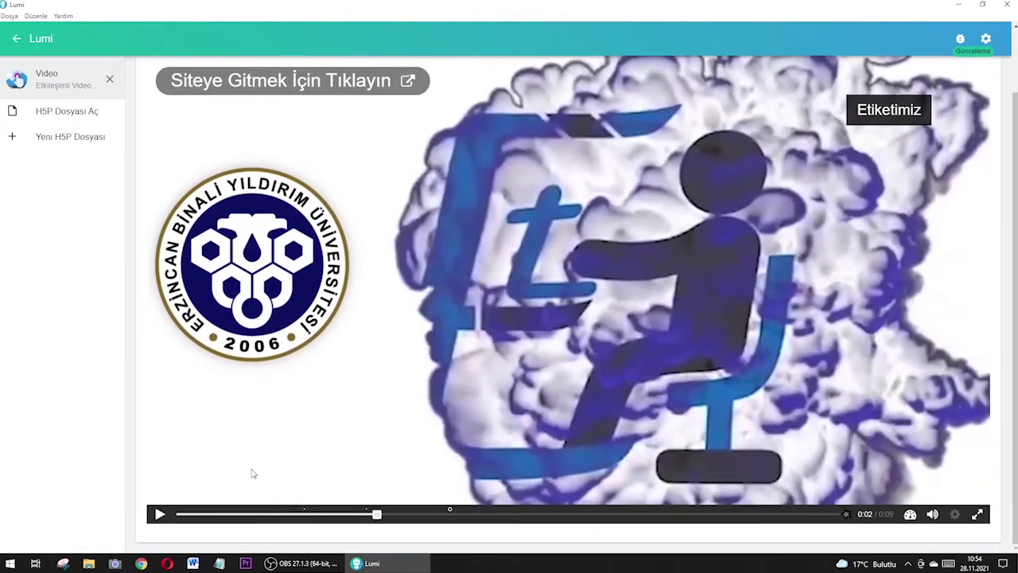
left_click(158, 516)
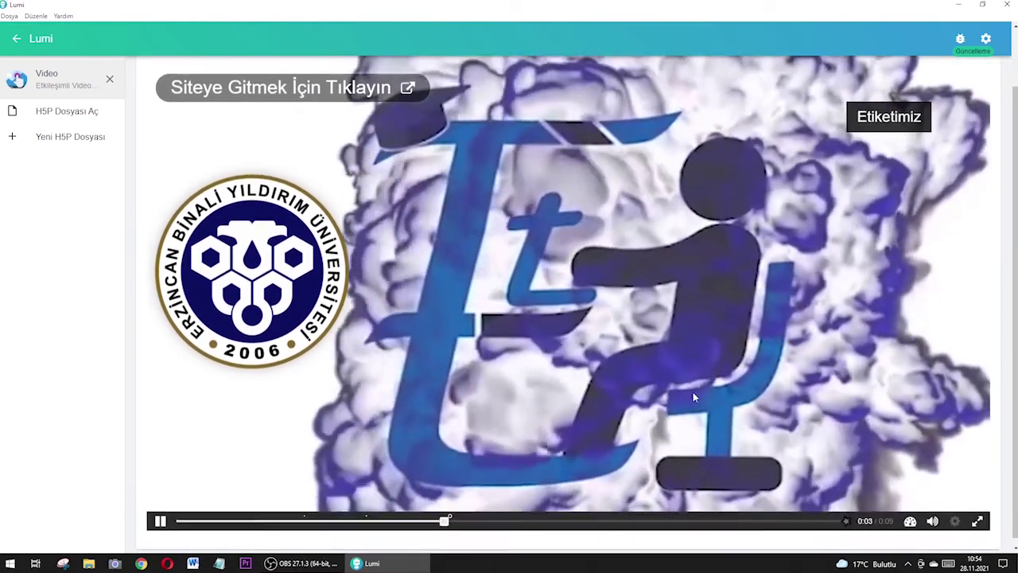
scroll(576, 303, "up", 1)
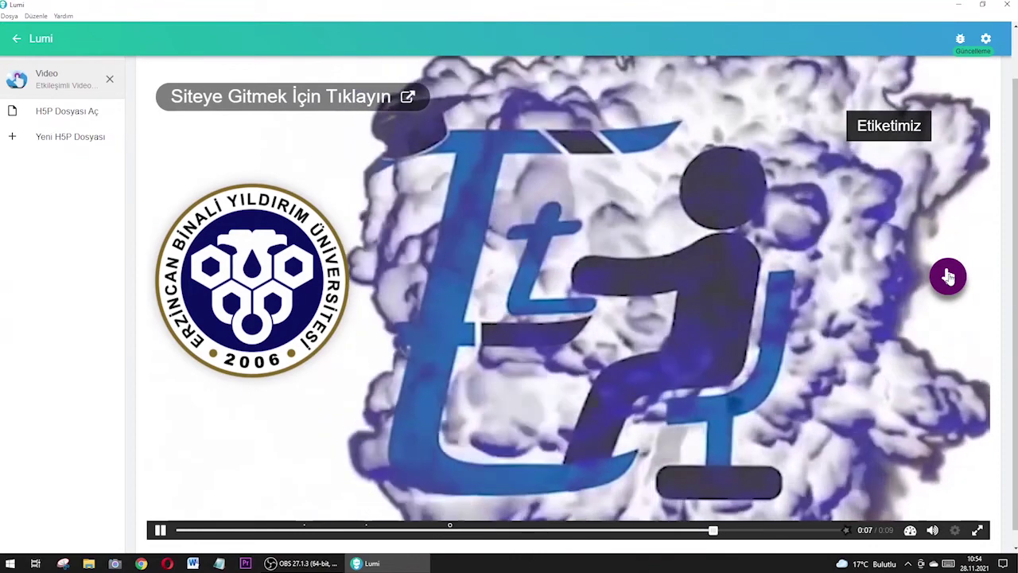
left_click(948, 276)
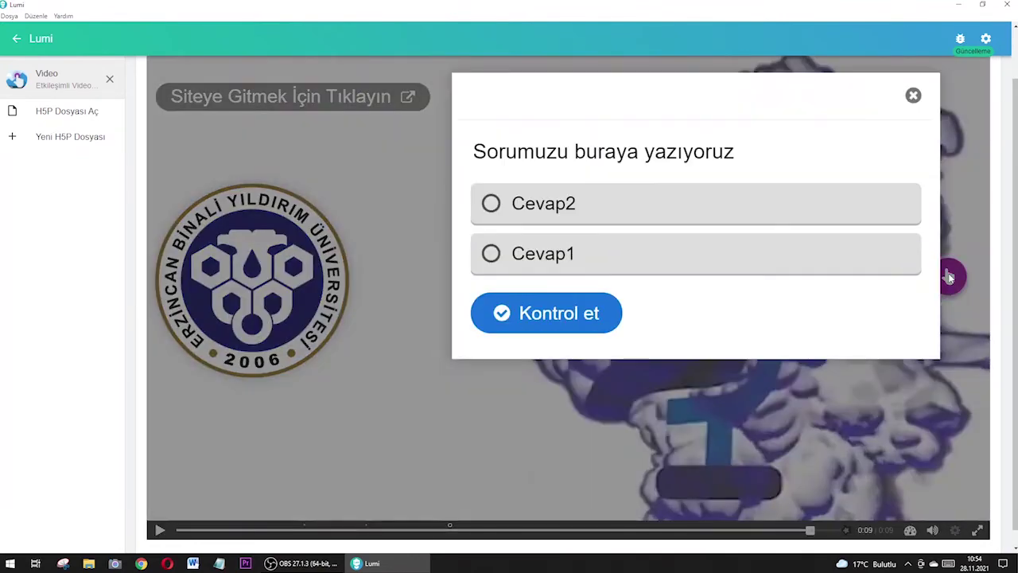
left_click(492, 254)
left_click(536, 313)
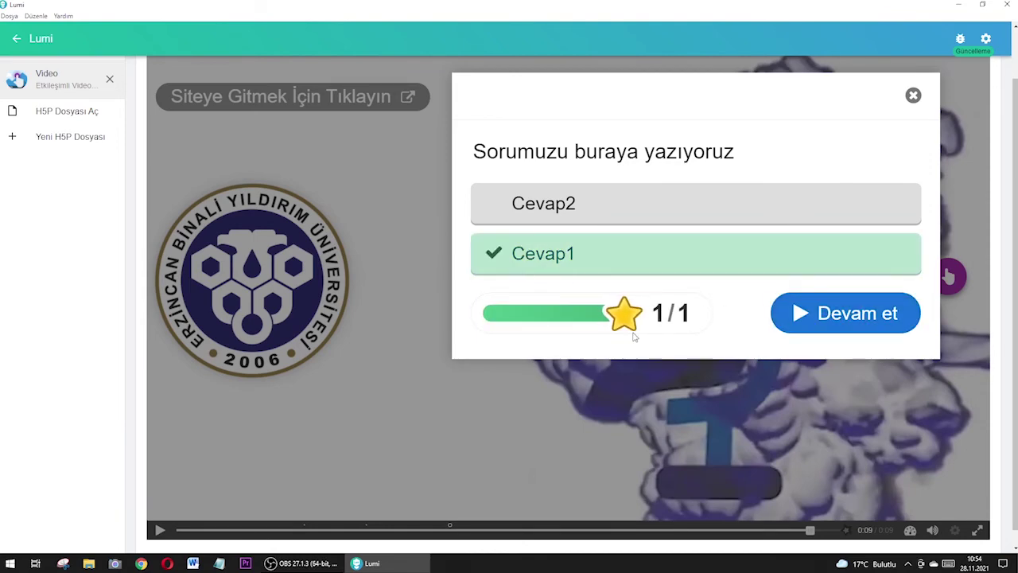
left_click(835, 313)
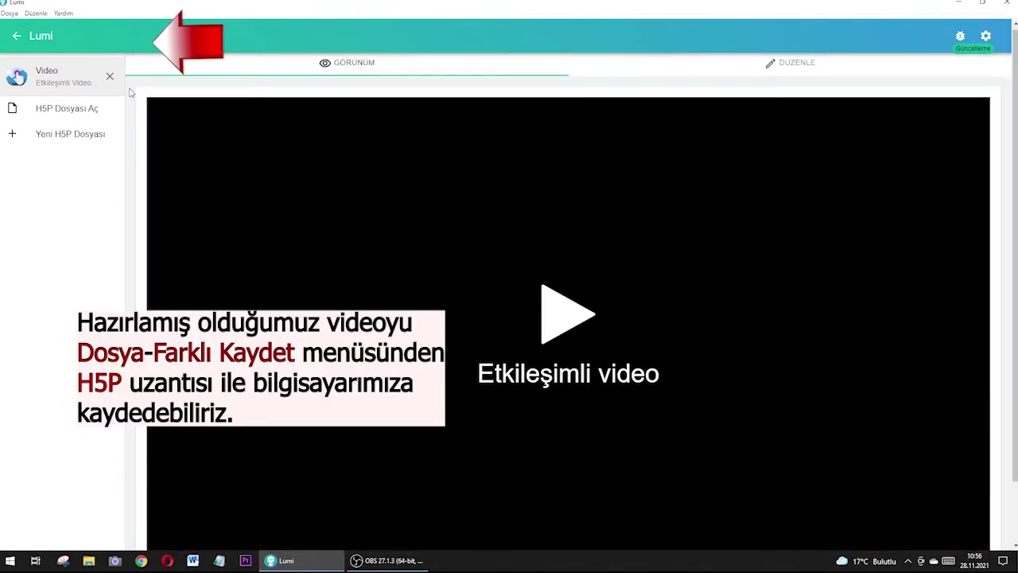
Save the interactive video to the desktop (Masaüstü) as the H5P file "etkileşimli video.h5p"
left_click(9, 13)
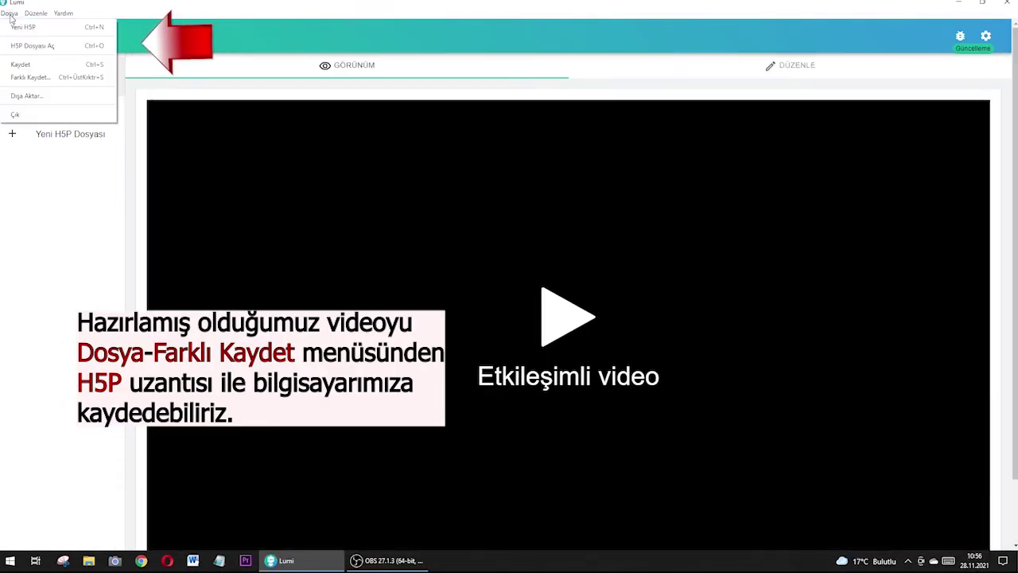
left_click(31, 77)
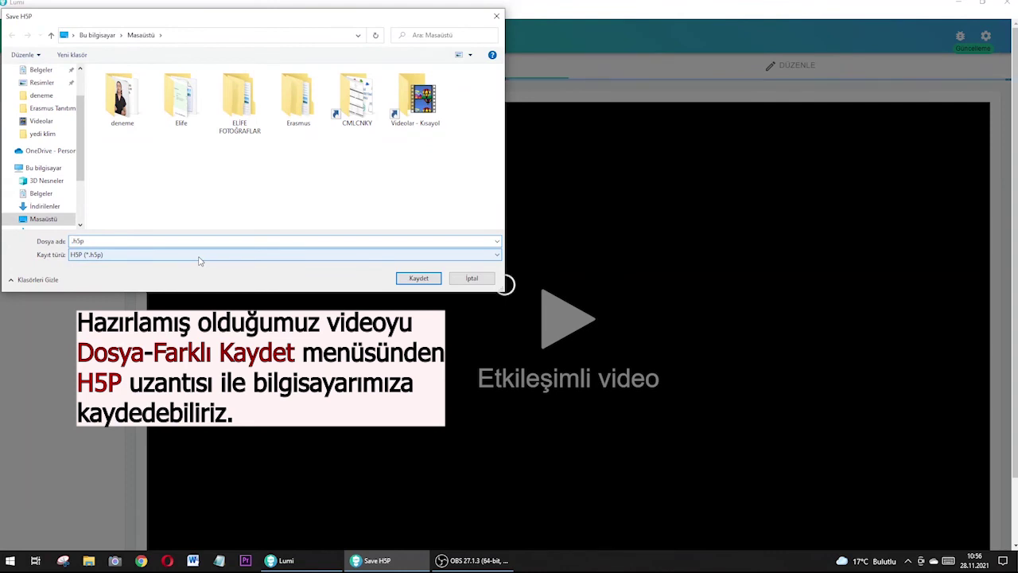
type("etkileşimli")
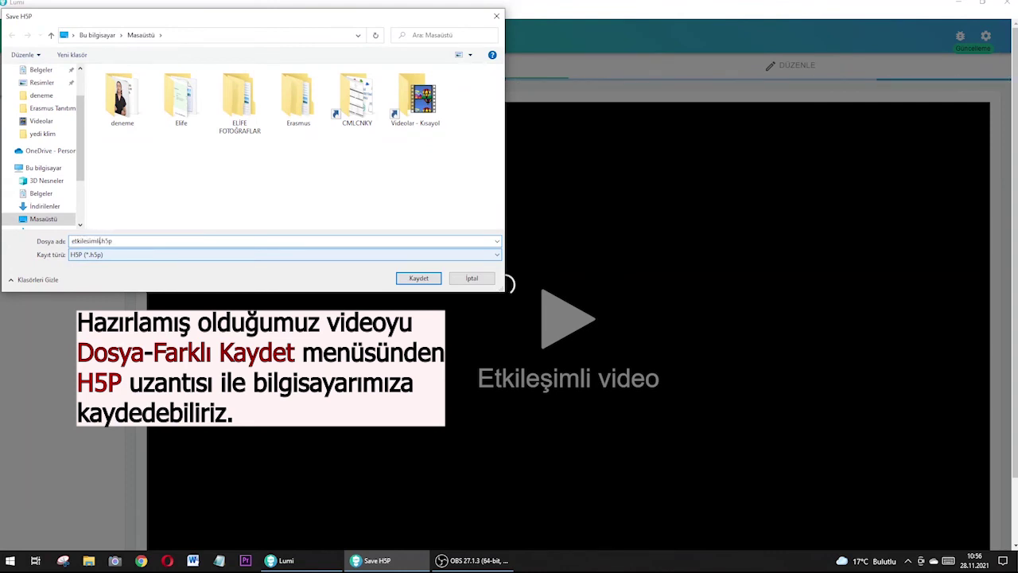
type(" video")
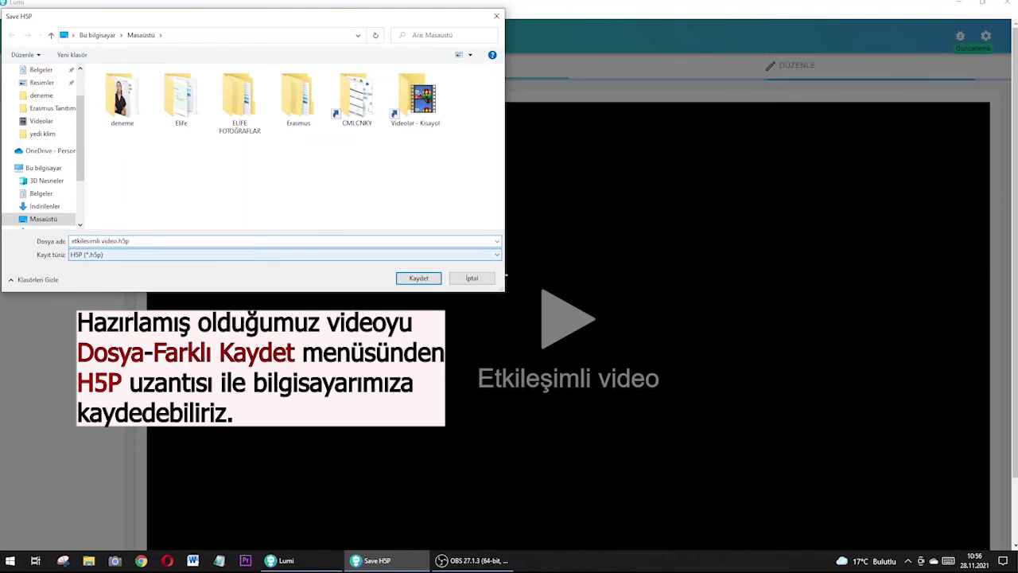
left_click(428, 277)
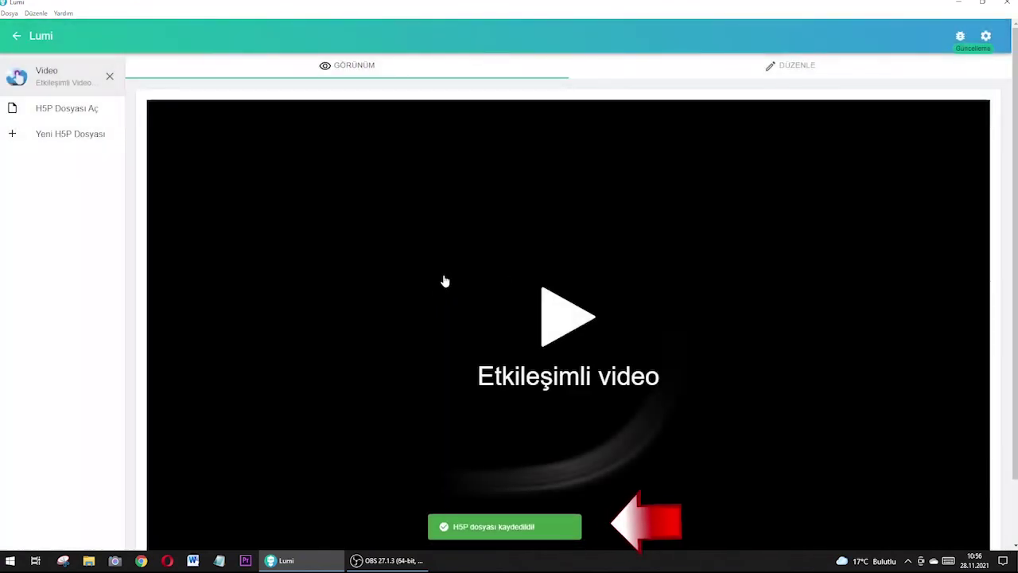
Close the current interactive video and reopen the saved H5P file from the computer for editing
left_click(110, 75)
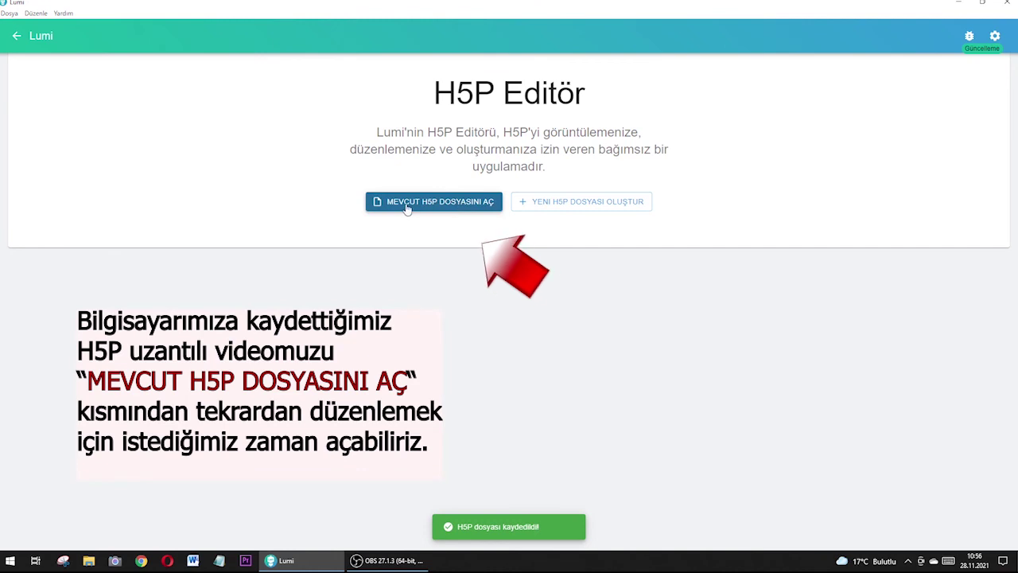
left_click(407, 203)
left_click(410, 117)
double_click(410, 118)
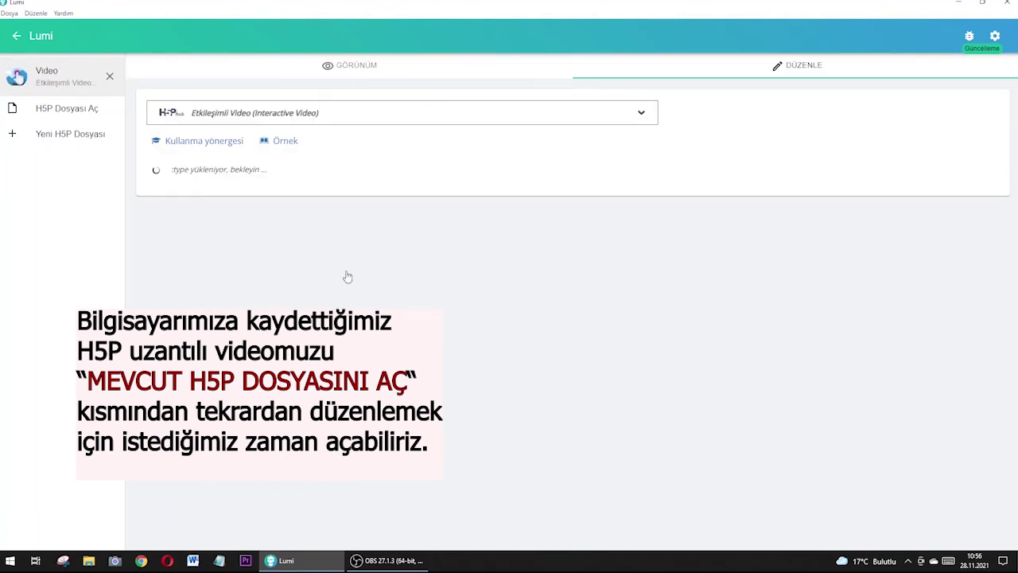
scroll(657, 403, "down", 2)
scroll(653, 400, "up", 2)
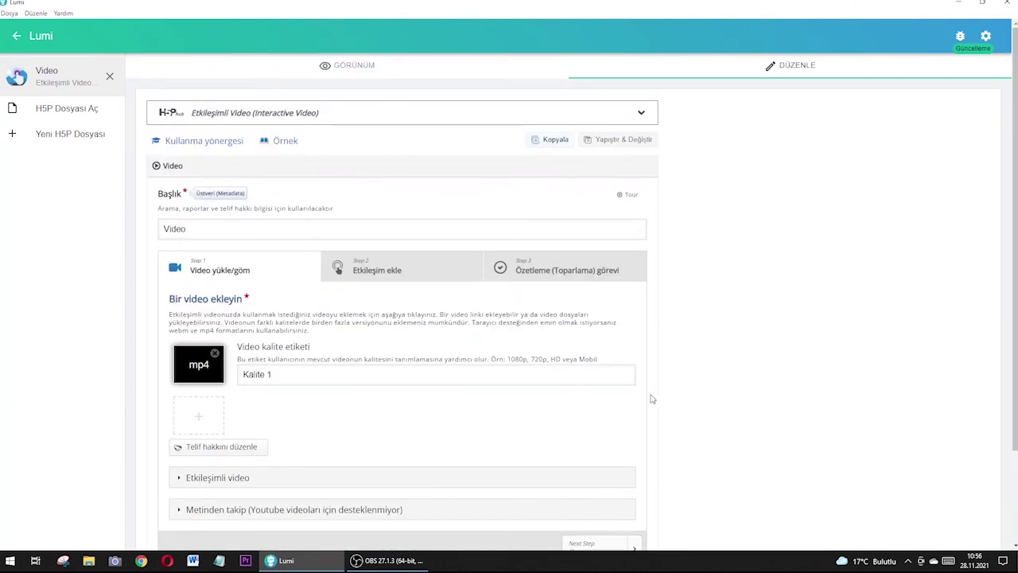